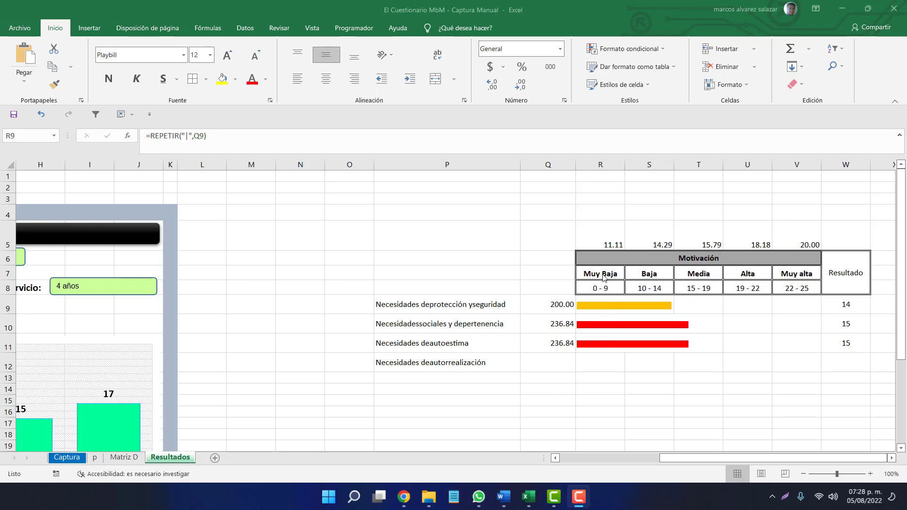
Review the Motivación header's level names and score ranges 0 - 9 through 19 - 22.
{"action": "left_click_drag", "start_coordinate": [599, 275], "coordinate": [749, 277]}
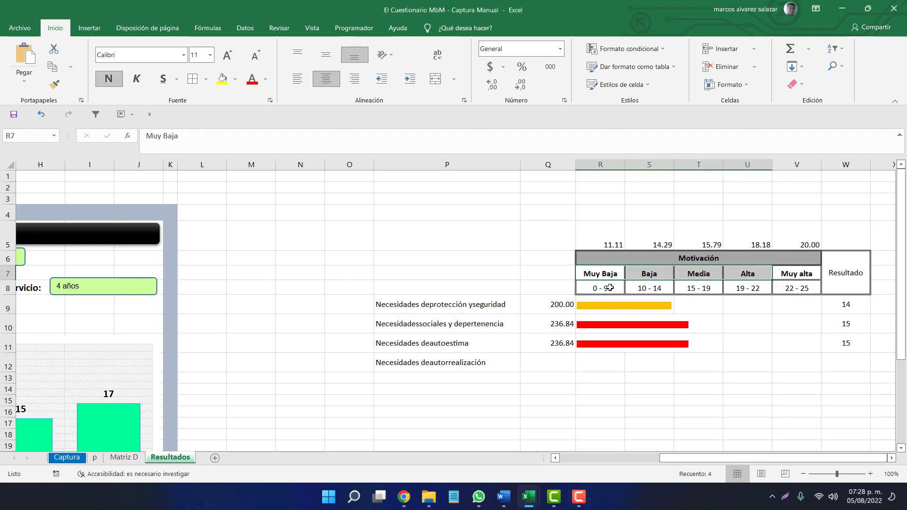
{"action": "left_click_drag", "start_coordinate": [608, 288], "coordinate": [751, 286]}
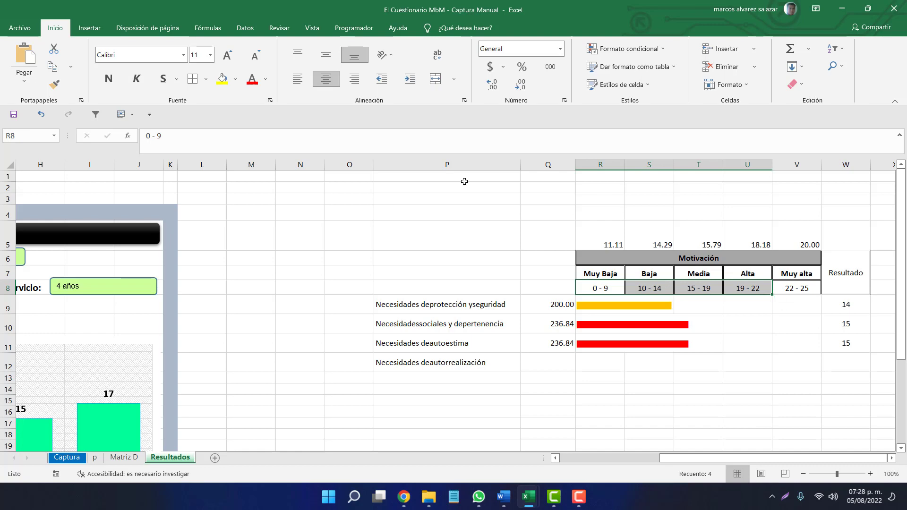
{"action": "left_click_drag", "start_coordinate": [661, 457], "coordinate": [560, 457]}
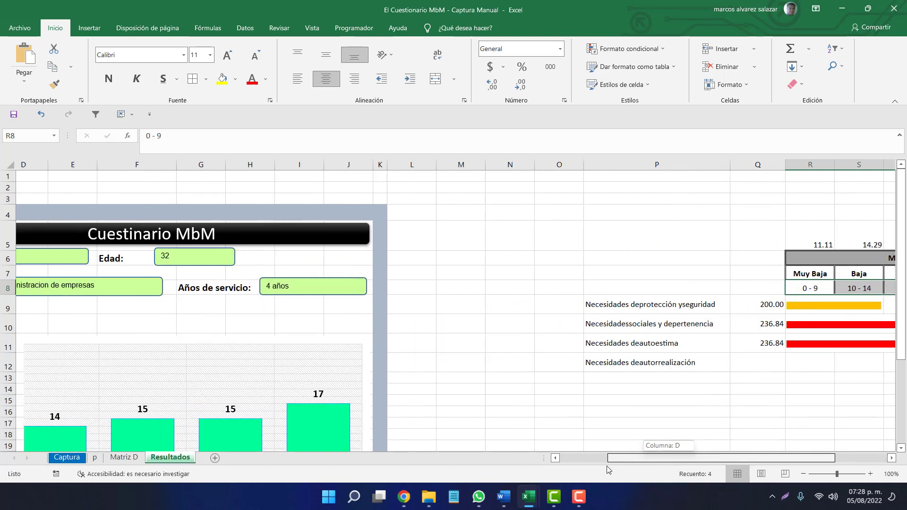
{"action": "scroll", "coordinate": [369, 386], "scroll_direction": "down", "scroll_amount": 2}
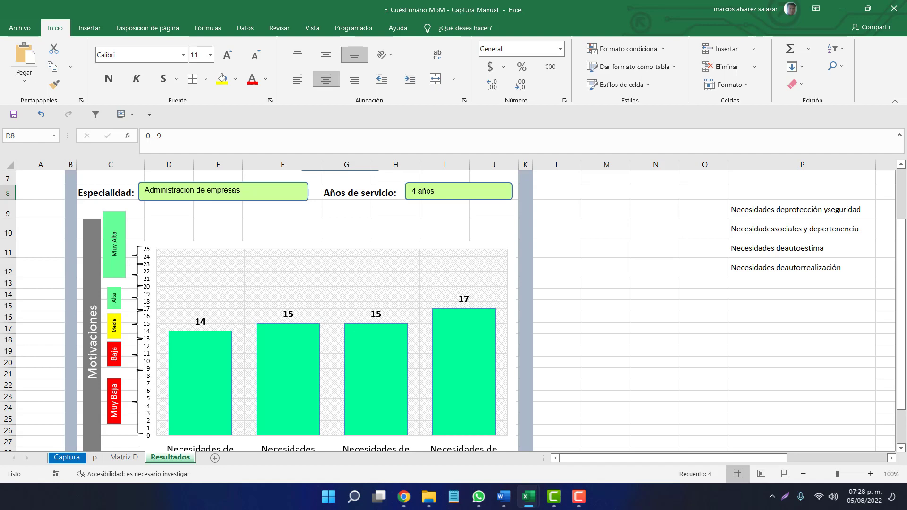
{"action": "scroll", "coordinate": [238, 395], "scroll_direction": "down", "scroll_amount": 2}
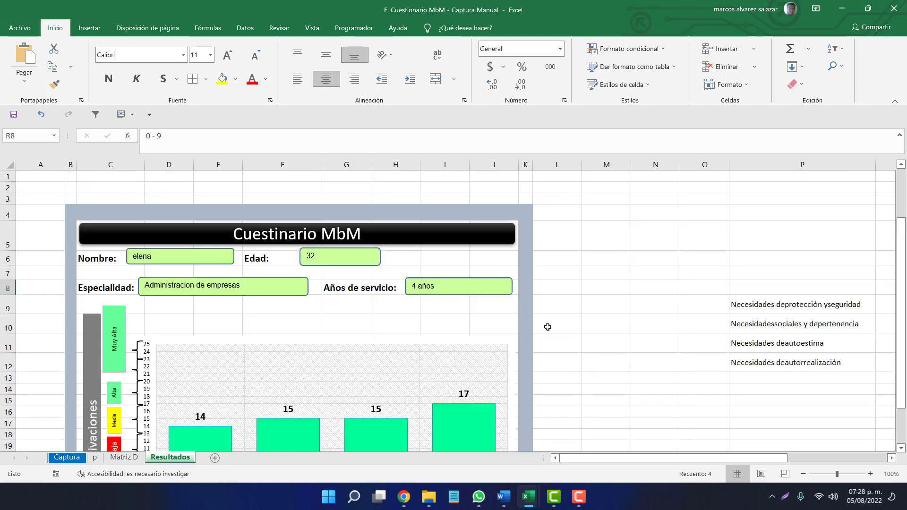
{"action": "scroll", "coordinate": [544, 329], "scroll_direction": "up", "scroll_amount": 4}
{"action": "left_click_drag", "start_coordinate": [642, 456], "coordinate": [743, 457]}
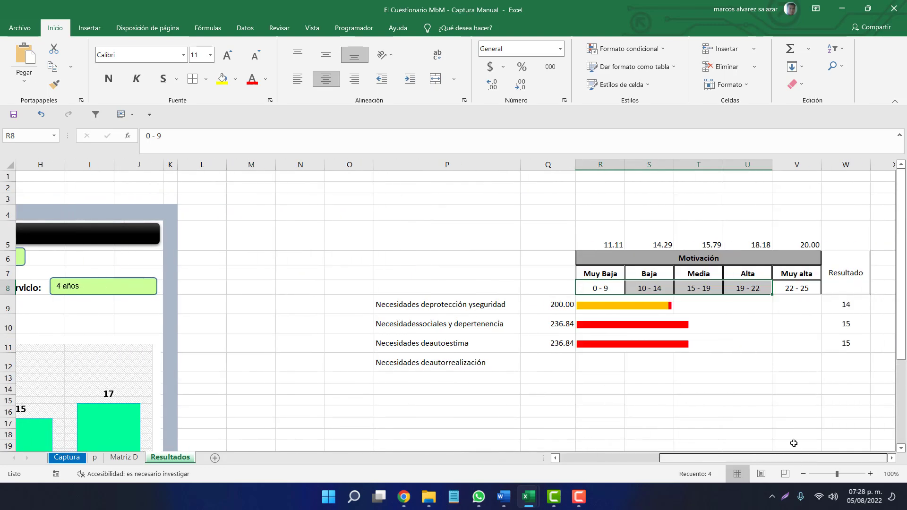
{"action": "left_click", "coordinate": [687, 330]}
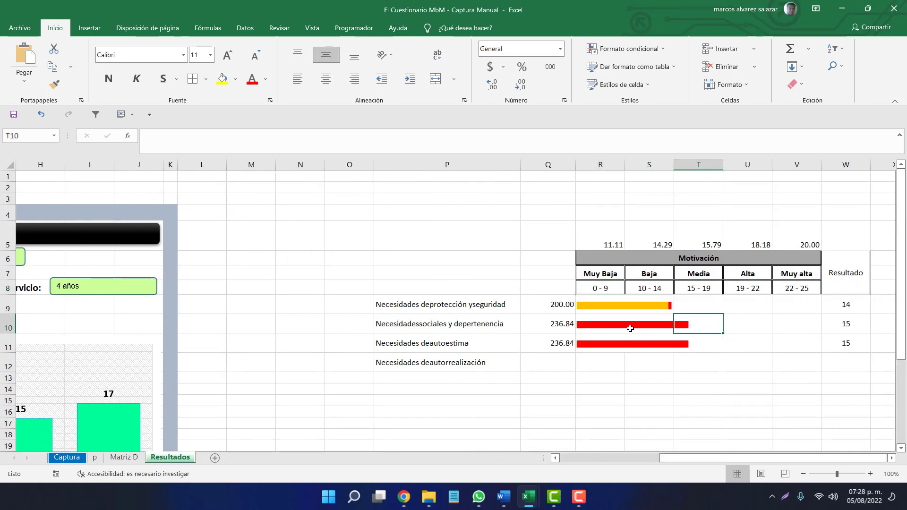
{"action": "scroll", "coordinate": [630, 328], "scroll_direction": "down", "scroll_amount": 4}
{"action": "scroll", "coordinate": [630, 329], "scroll_direction": "up", "scroll_amount": 4}
Inspect the first needs row's bar formula, its empty level cells and its Resultado value.
{"action": "left_click", "coordinate": [605, 307]}
{"action": "left_click", "coordinate": [658, 308]}
{"action": "left_click", "coordinate": [706, 309]}
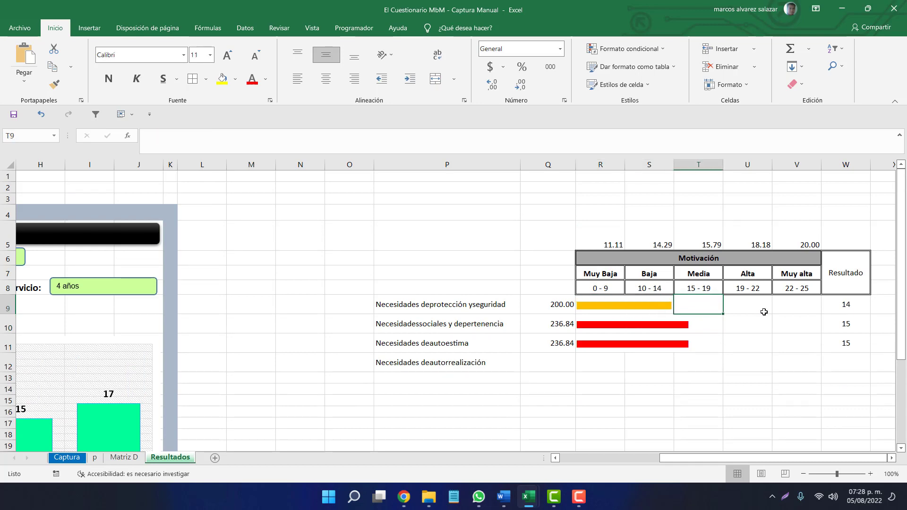
{"action": "left_click", "coordinate": [798, 309]}
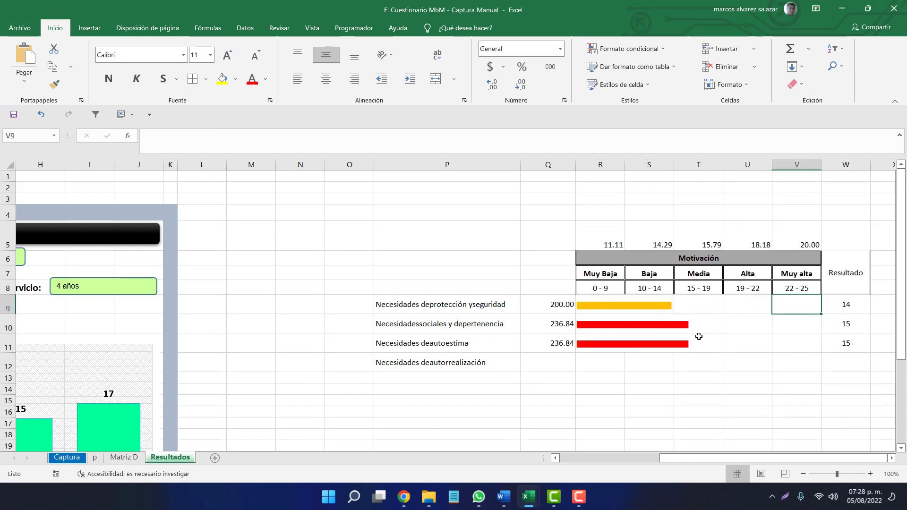
{"action": "left_click", "coordinate": [592, 308]}
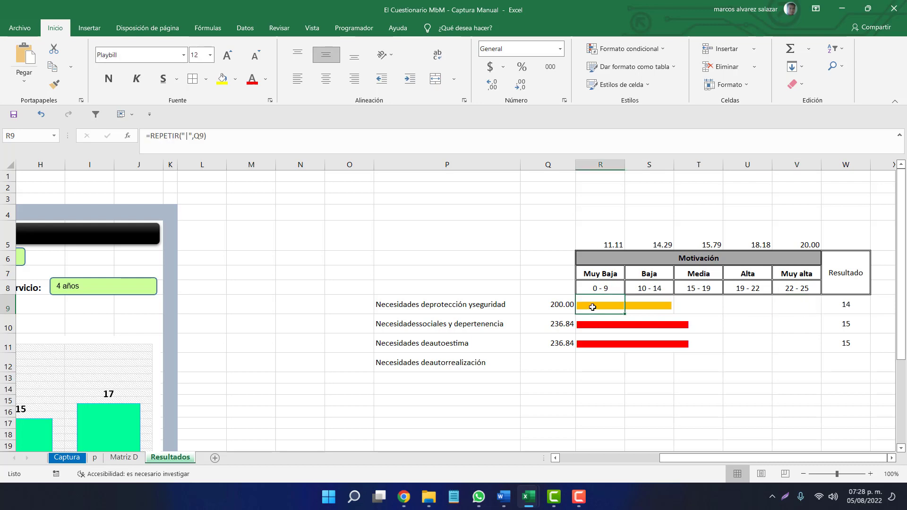
{"action": "left_click", "coordinate": [845, 304]}
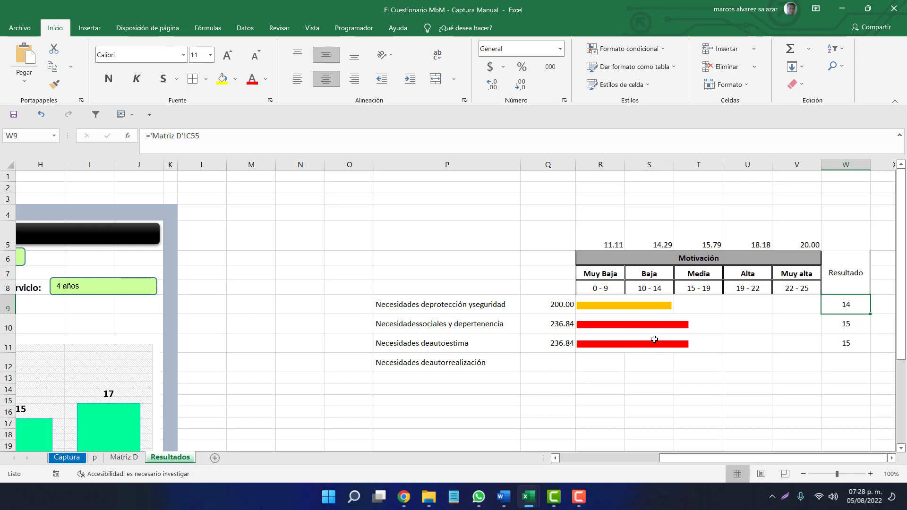
Check the 0 - 9 and 22 - 25 range labels and the Muy Baja to Muy alta columns.
{"action": "left_click", "coordinate": [613, 289]}
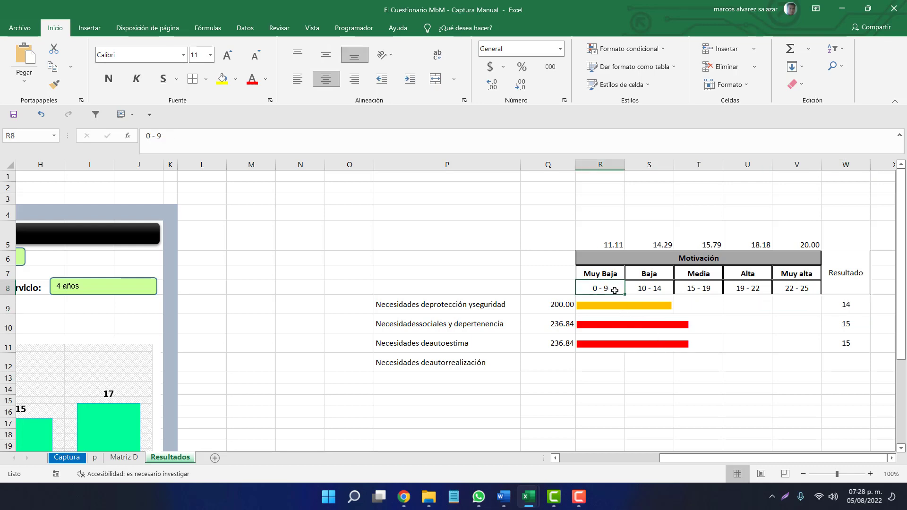
{"action": "left_click", "coordinate": [609, 164]}
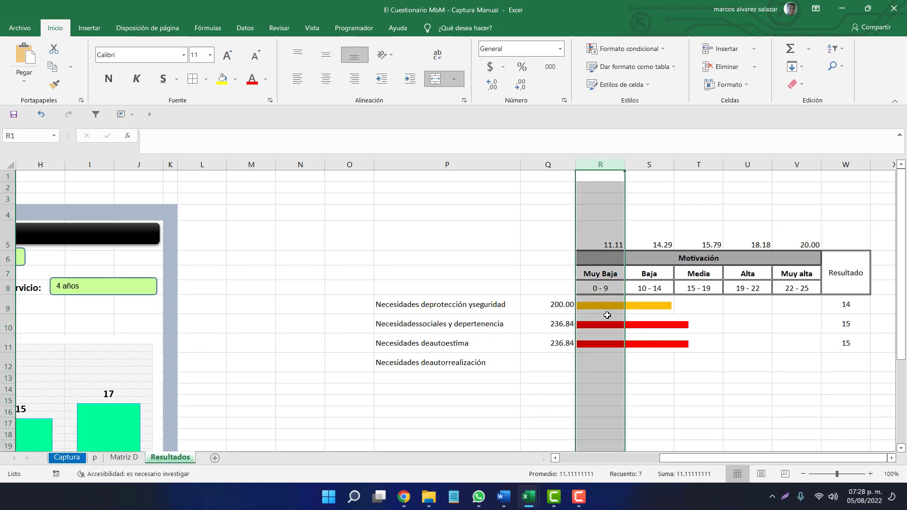
{"action": "left_click", "coordinate": [649, 164]}
{"action": "left_click", "coordinate": [700, 165]}
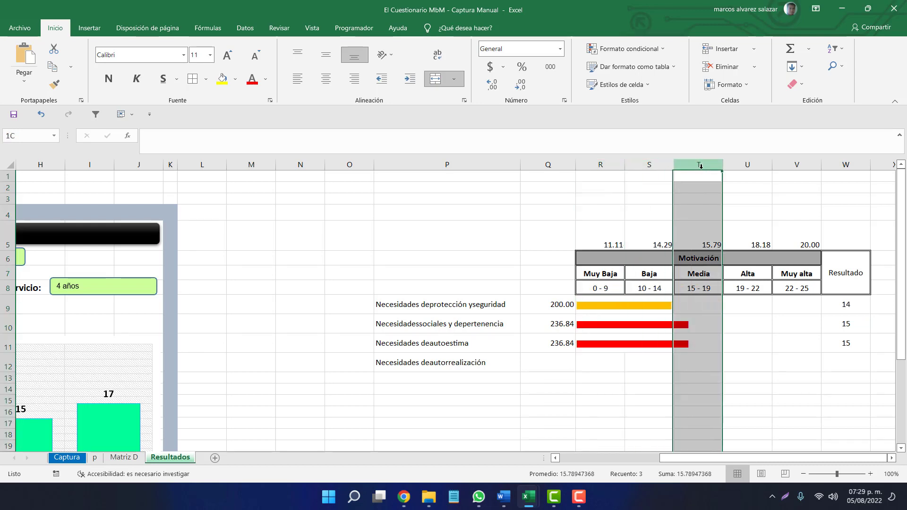
{"action": "left_click", "coordinate": [747, 165]}
{"action": "left_click", "coordinate": [797, 164]}
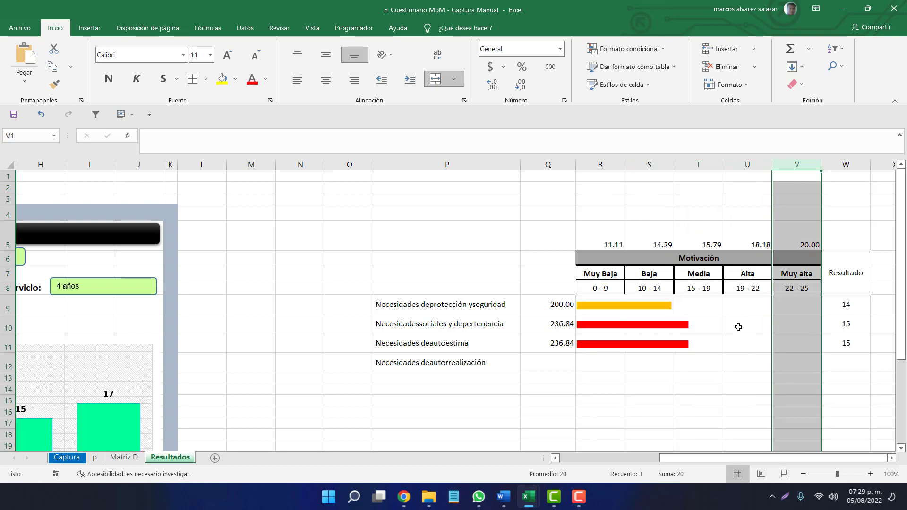
{"action": "left_click", "coordinate": [806, 289]}
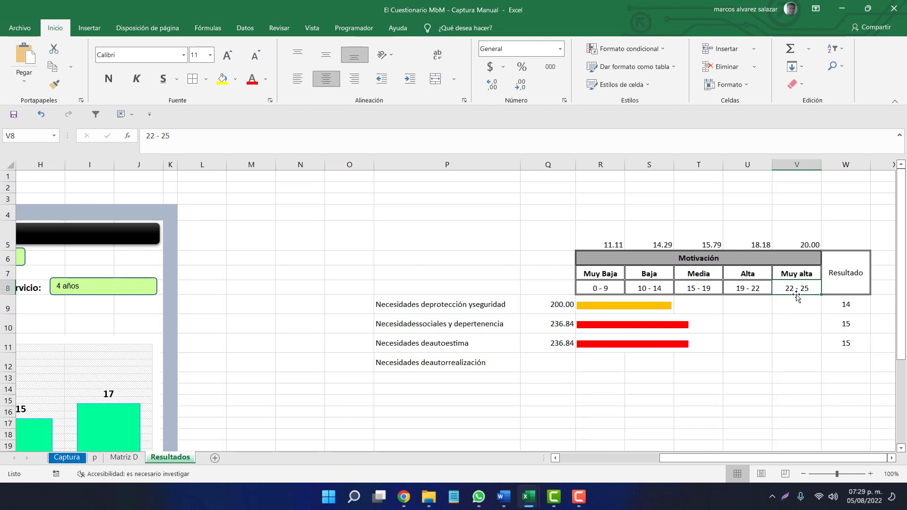
{"action": "left_click", "coordinate": [594, 303]}
{"action": "left_click", "coordinate": [600, 289]}
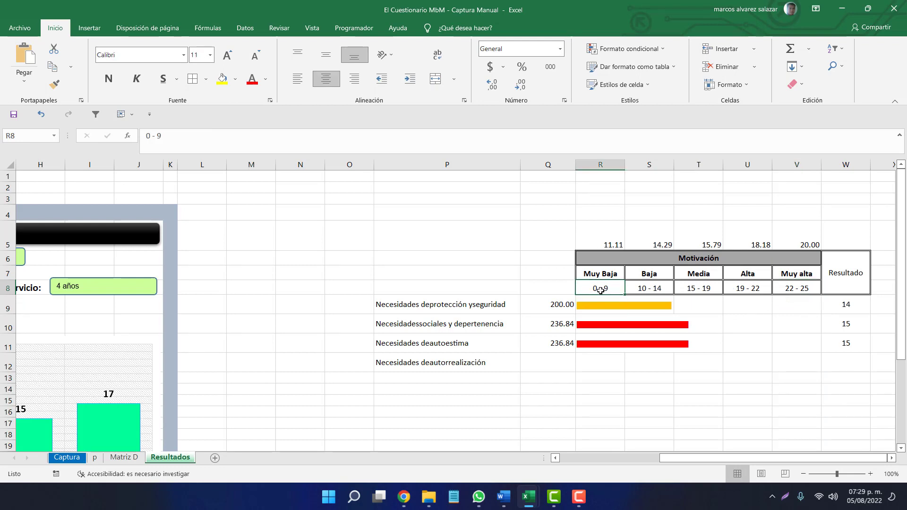
Review the scale factors above each level, starting with Muy Baja's 11.11.
{"action": "left_click", "coordinate": [602, 243]}
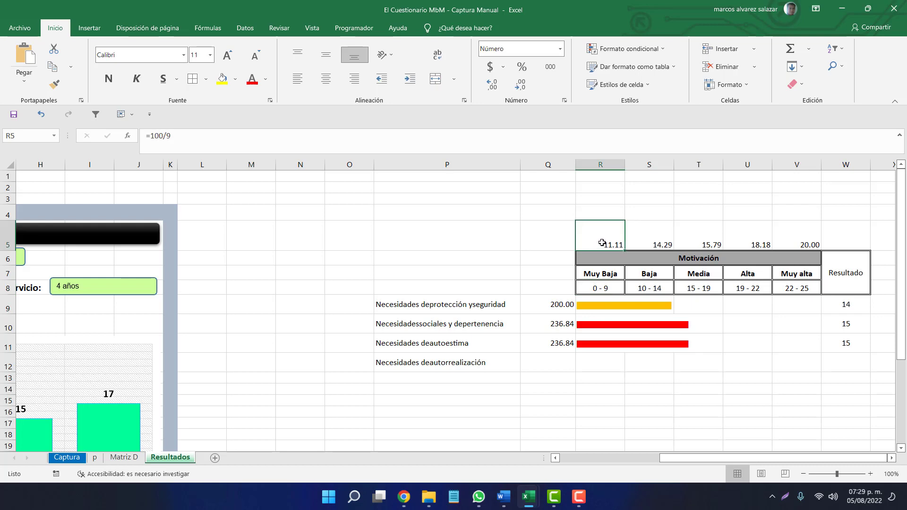
{"action": "left_click", "coordinate": [182, 136]}
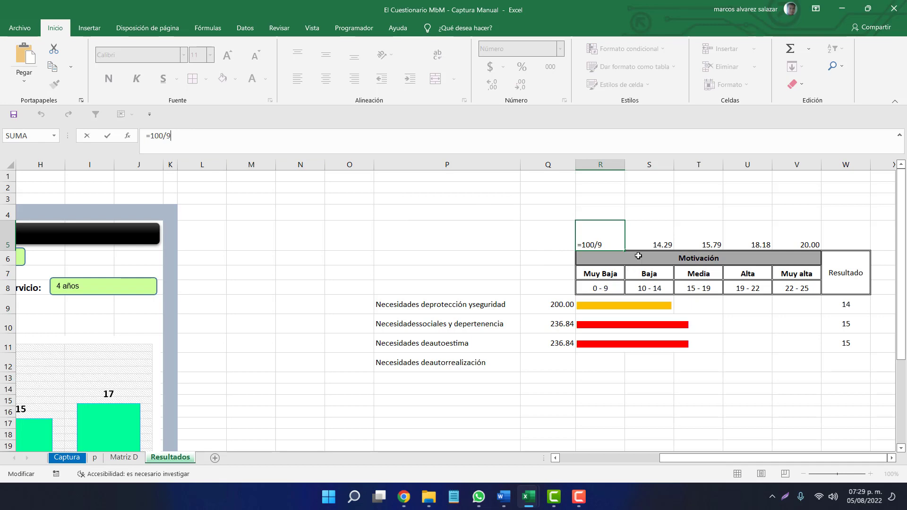
{"action": "left_click", "coordinate": [643, 243]}
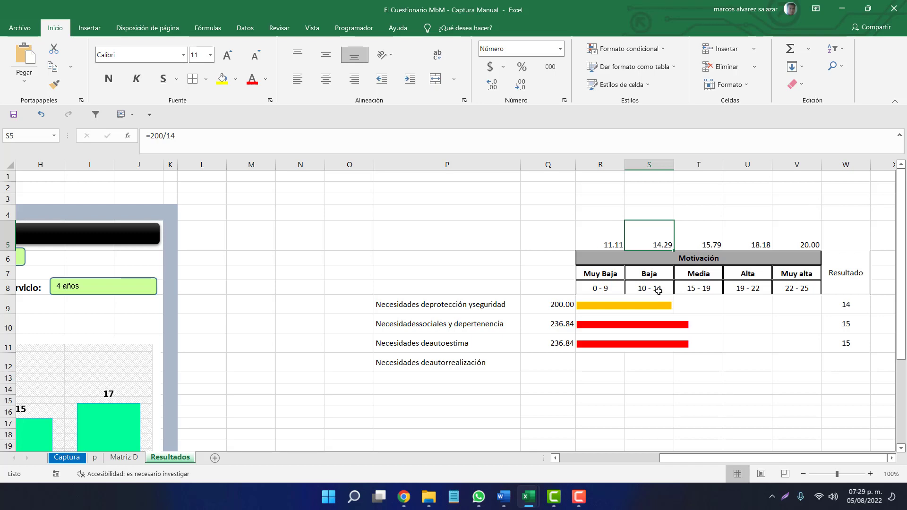
{"action": "left_click", "coordinate": [694, 243]}
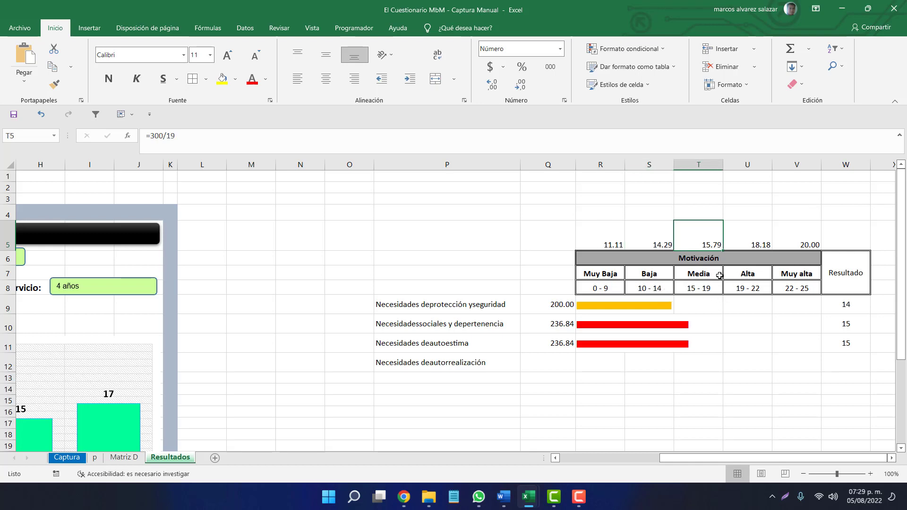
{"action": "left_click", "coordinate": [742, 244]}
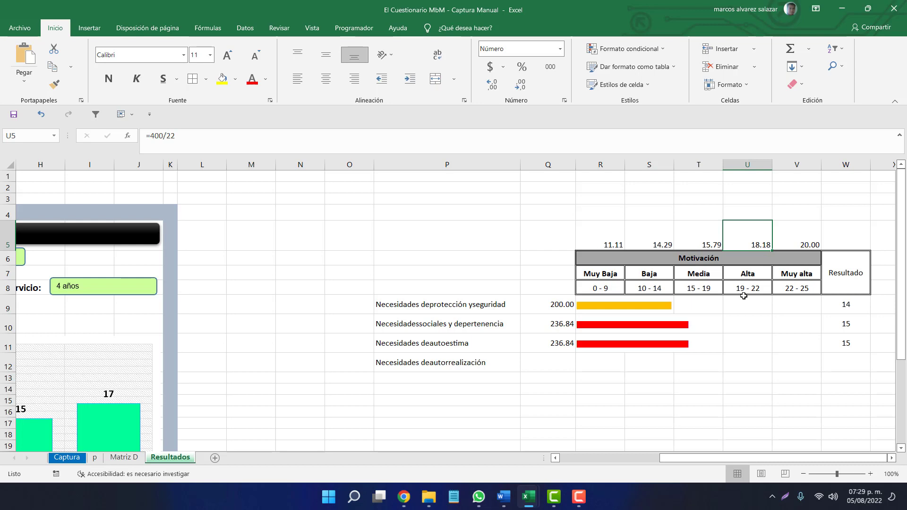
{"action": "left_click", "coordinate": [790, 242]}
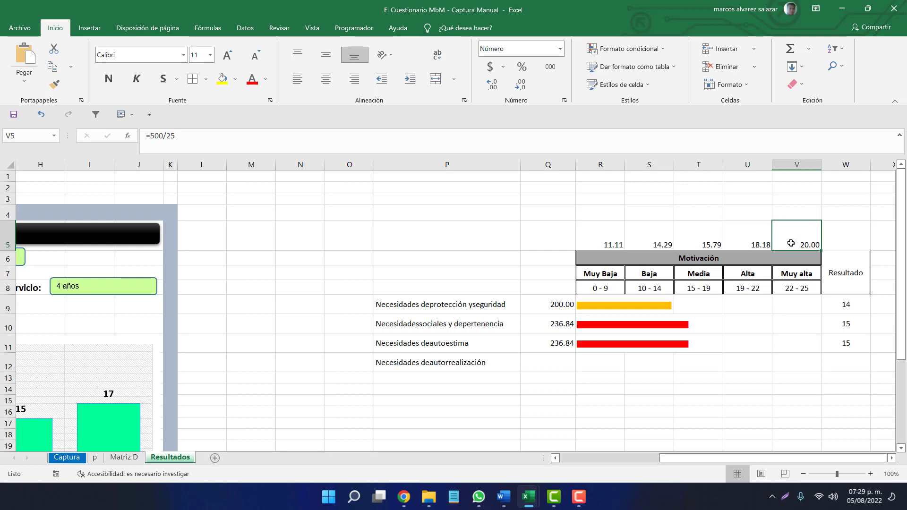
{"action": "left_click", "coordinate": [742, 305]}
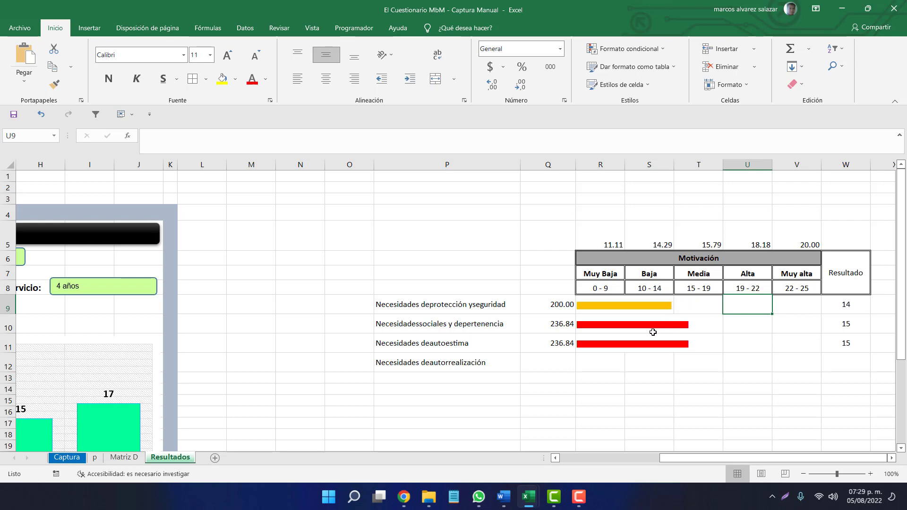
Check the first row's SI formula and score, then open Q9's formula for editing.
{"action": "left_click", "coordinate": [561, 305]}
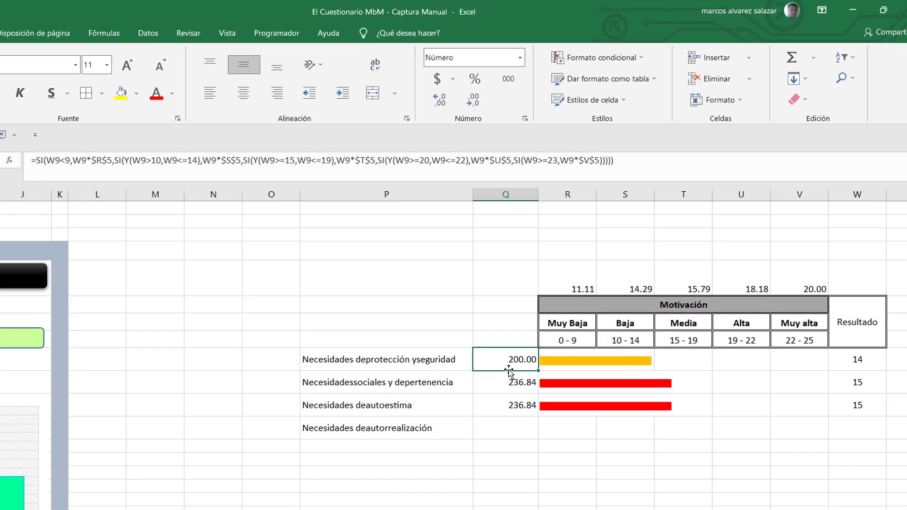
{"action": "left_click", "coordinate": [854, 368]}
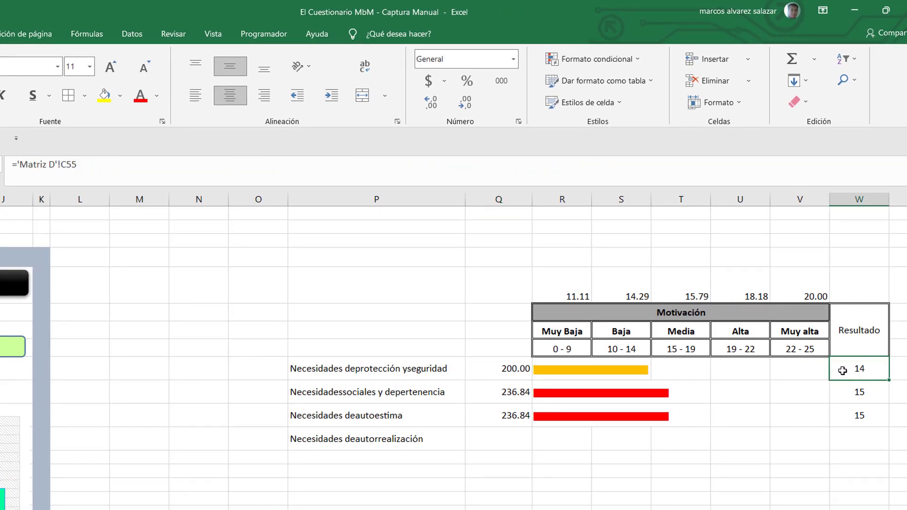
{"action": "left_click", "coordinate": [524, 376]}
{"action": "left_click", "coordinate": [146, 164]}
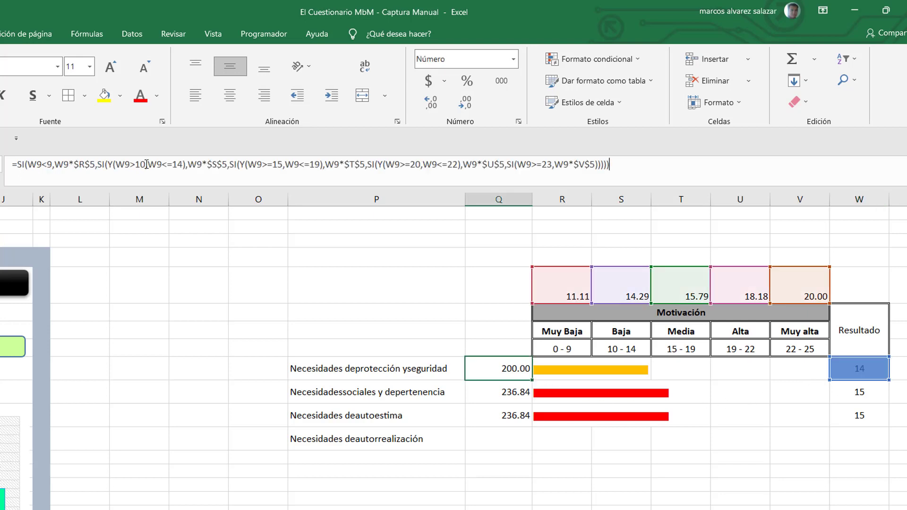
{"action": "left_click", "coordinate": [146, 164]}
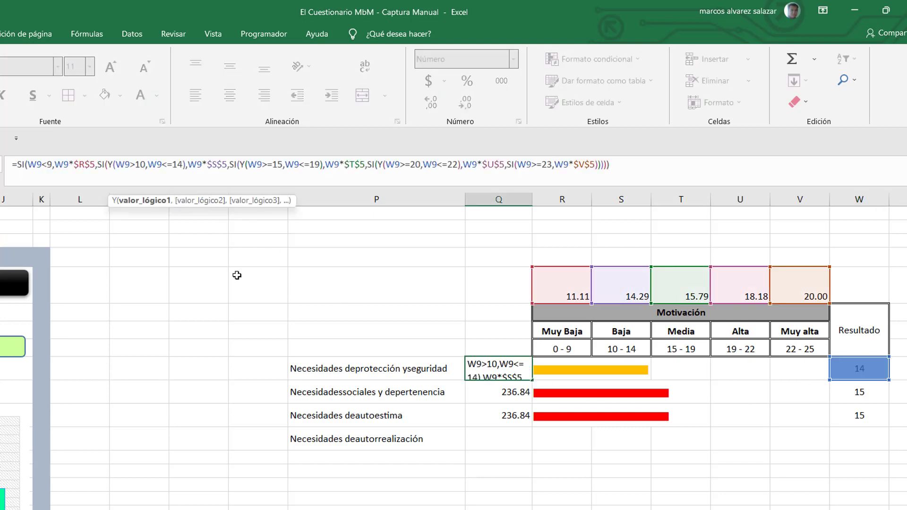
Highlight the W9*$R$5 result and the second condition SI(Y(W9>10,W9<=14),W9*$S$5.
{"action": "left_click", "coordinate": [46, 164]}
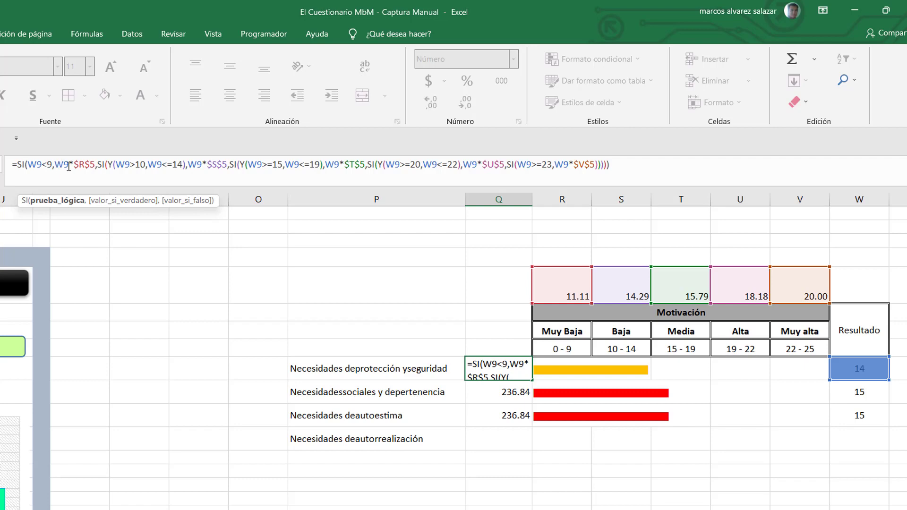
{"action": "left_click_drag", "start_coordinate": [55, 166], "coordinate": [95, 165]}
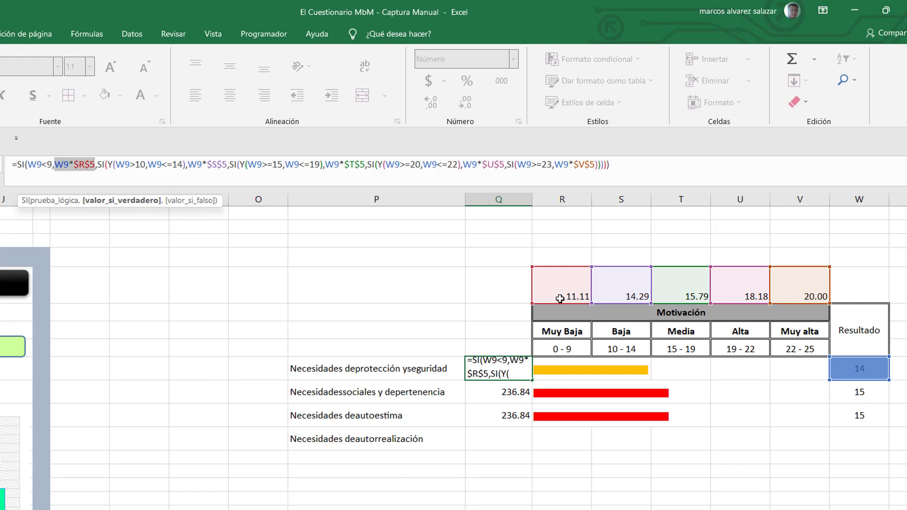
{"action": "left_click", "coordinate": [98, 166]}
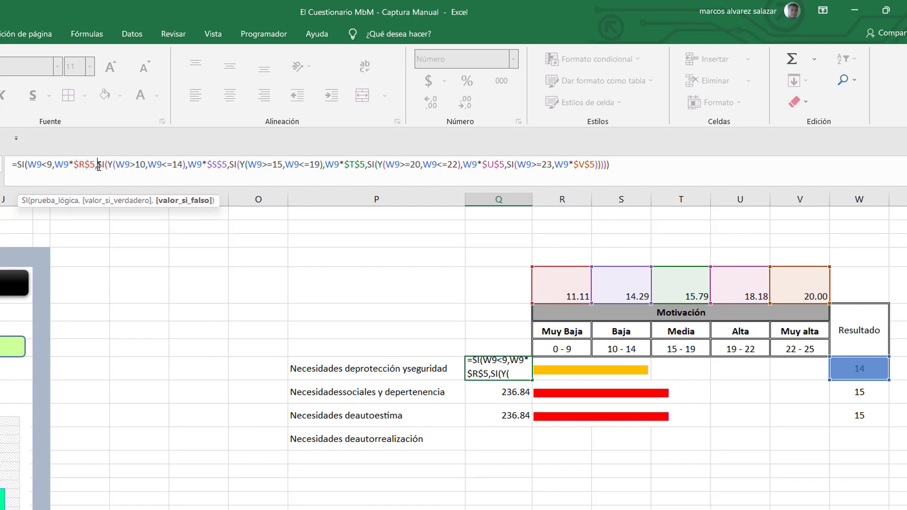
{"action": "left_click_drag", "start_coordinate": [98, 168], "coordinate": [227, 171]}
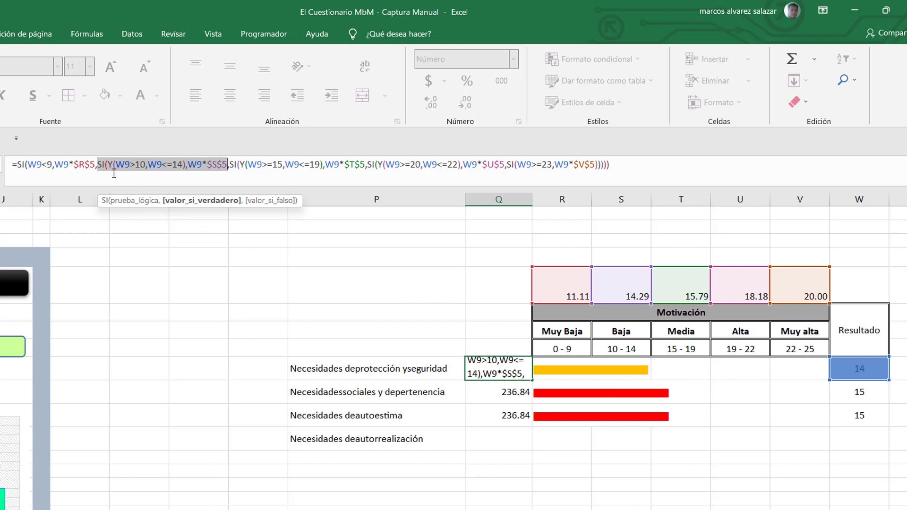
{"action": "double_click", "coordinate": [119, 165]}
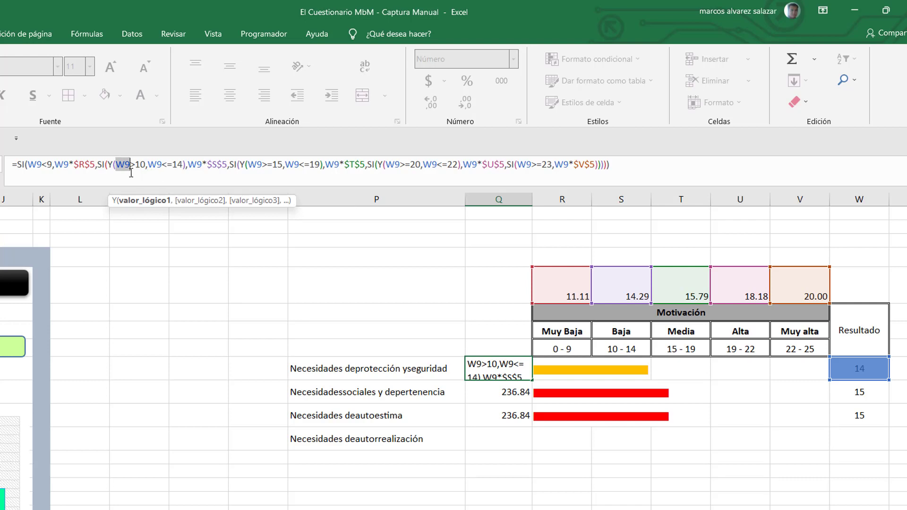
{"action": "left_click", "coordinate": [844, 377]}
{"action": "left_click_drag", "start_coordinate": [147, 167], "coordinate": [162, 169]}
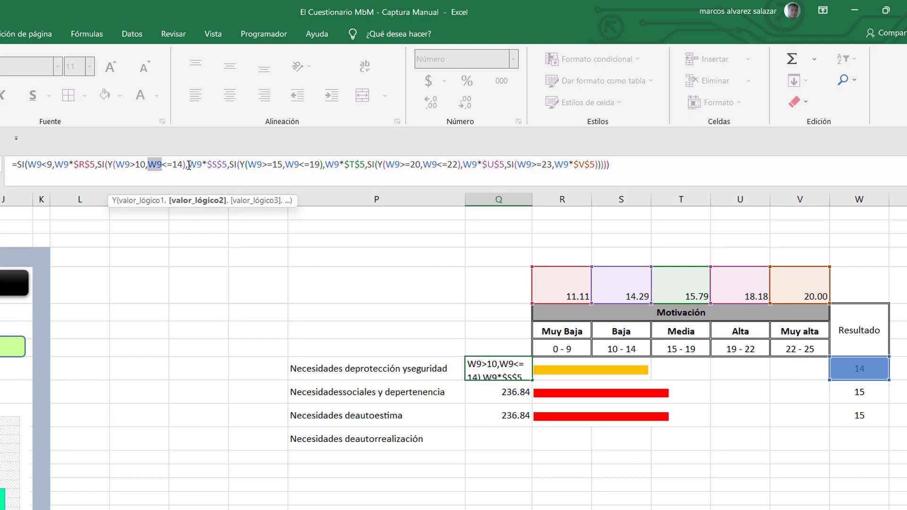
{"action": "left_click_drag", "start_coordinate": [188, 166], "coordinate": [227, 167]}
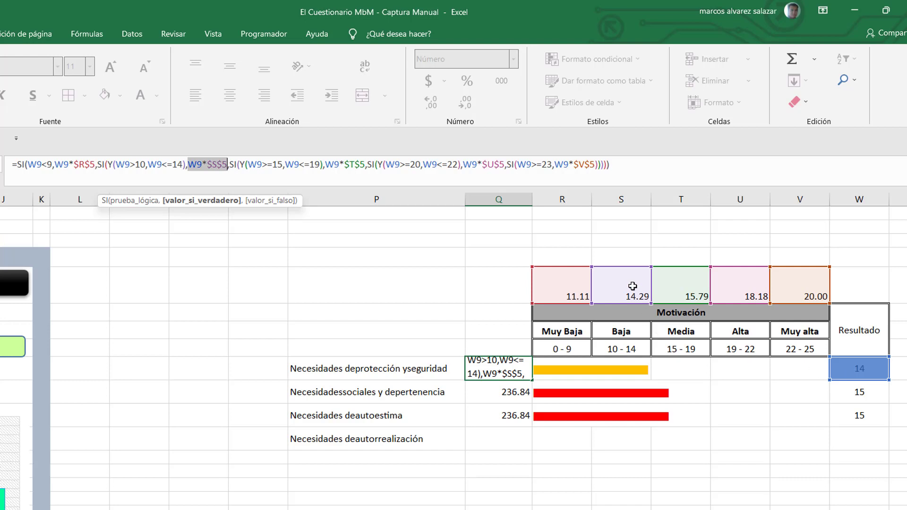
{"action": "left_click", "coordinate": [230, 165]}
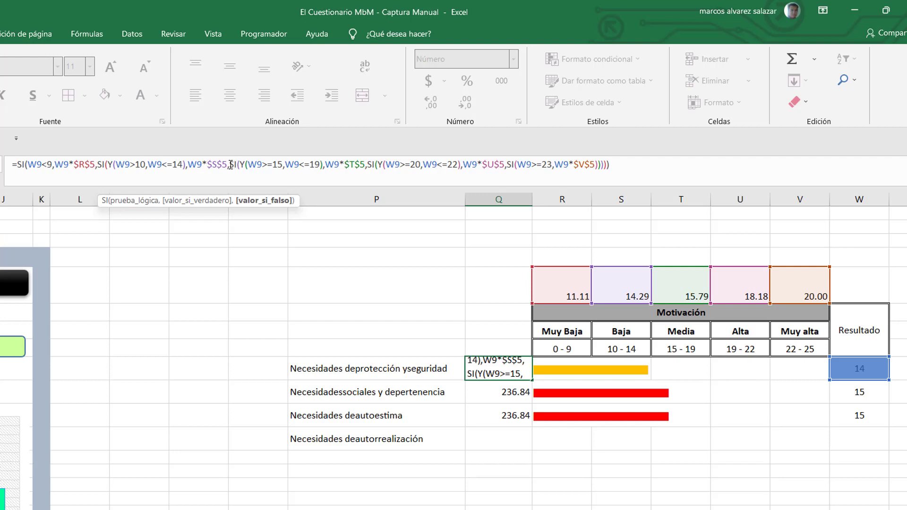
{"action": "left_click_drag", "start_coordinate": [229, 165], "coordinate": [263, 166]}
{"action": "left_click", "coordinate": [250, 166]}
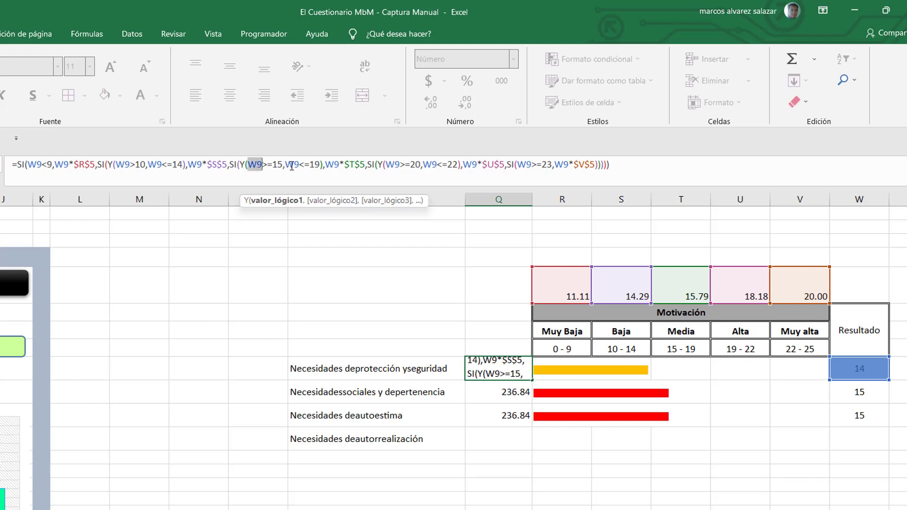
{"action": "left_click_drag", "start_coordinate": [284, 166], "coordinate": [366, 166]}
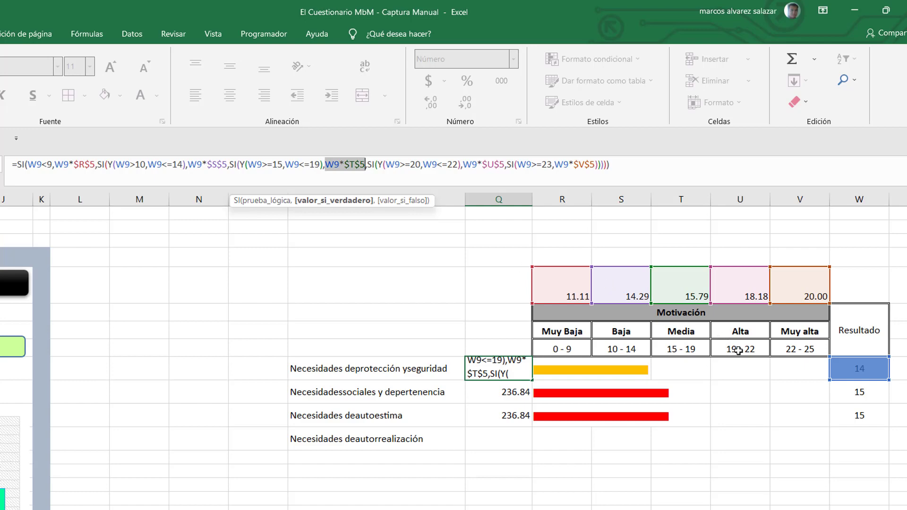
{"action": "left_click", "coordinate": [368, 167]}
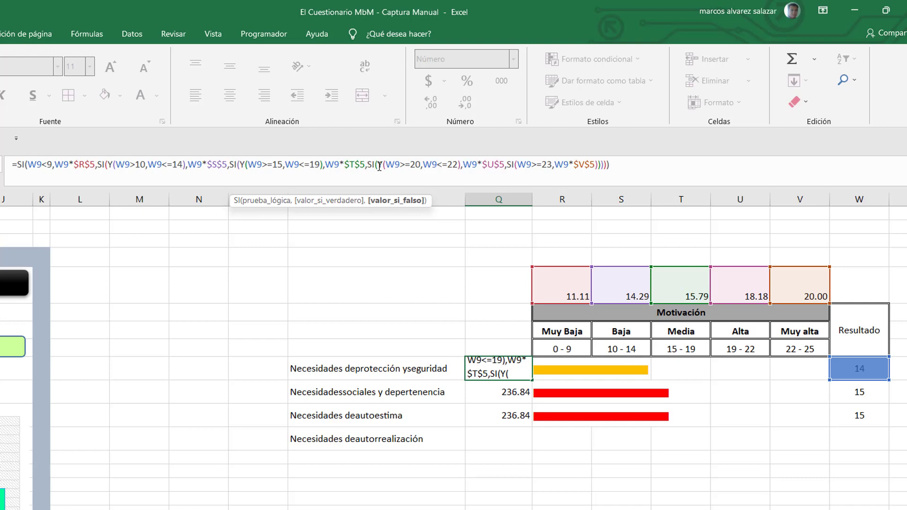
{"action": "left_click", "coordinate": [392, 167]}
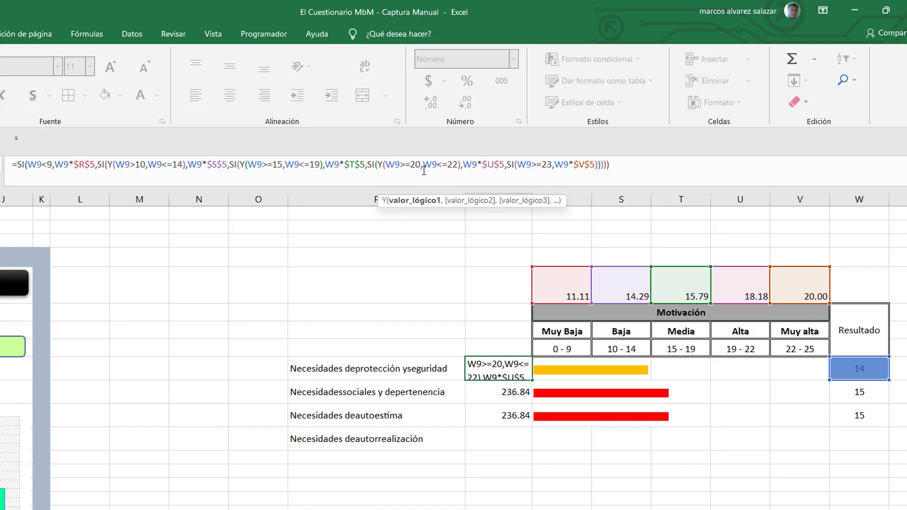
Highlight the W9*$U$5 Alta and W9>=23 W9*$V$5 Muy alta results, then confirm Q9 unchanged.
{"action": "left_click", "coordinate": [441, 165]}
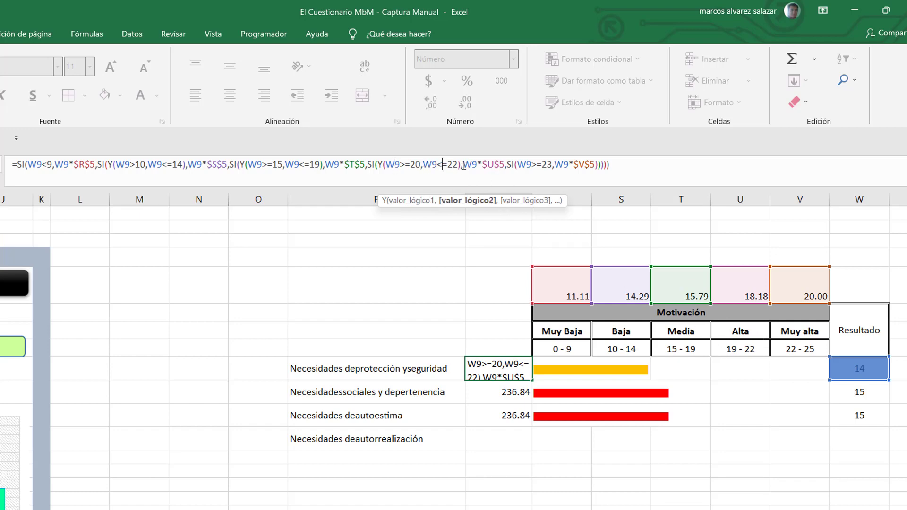
{"action": "left_click_drag", "start_coordinate": [463, 165], "coordinate": [504, 165]}
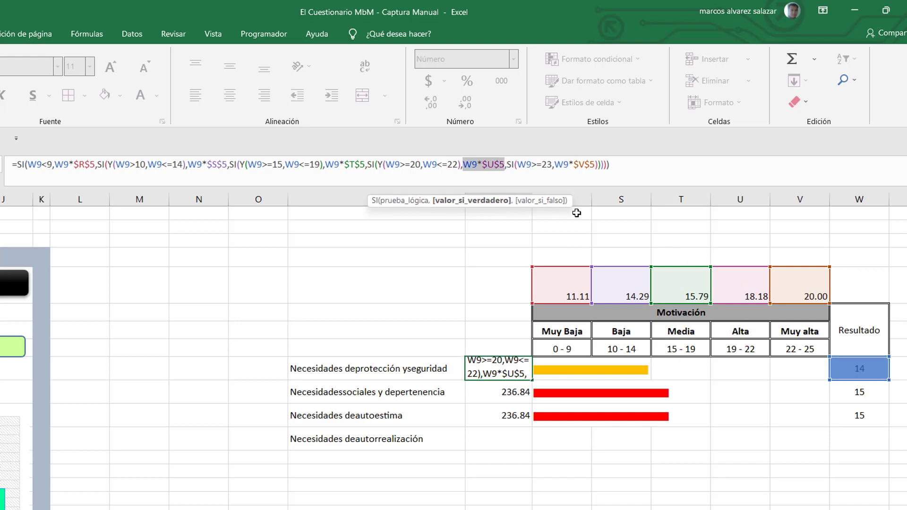
{"action": "left_click", "coordinate": [506, 164]}
{"action": "left_click_drag", "start_coordinate": [507, 164], "coordinate": [514, 164]}
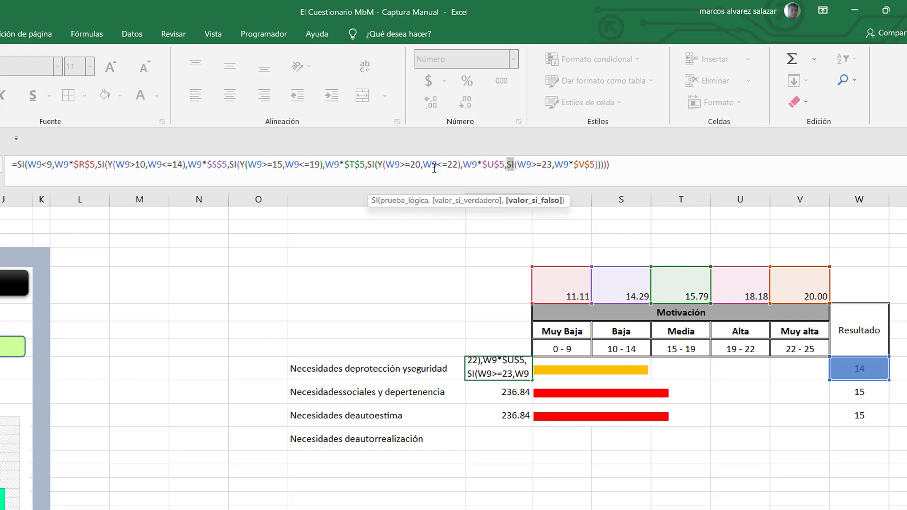
{"action": "left_click", "coordinate": [516, 165]}
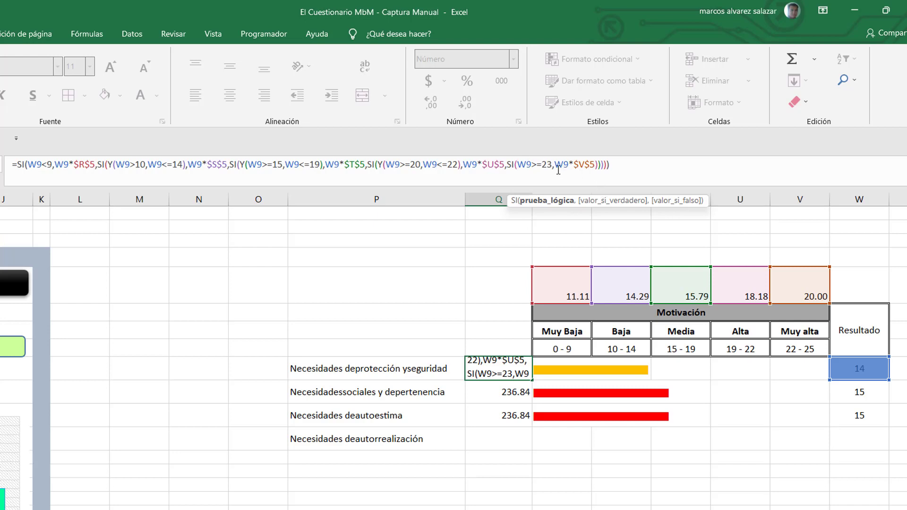
{"action": "left_click", "coordinate": [551, 167]}
{"action": "left_click_drag", "start_coordinate": [554, 165], "coordinate": [597, 165]}
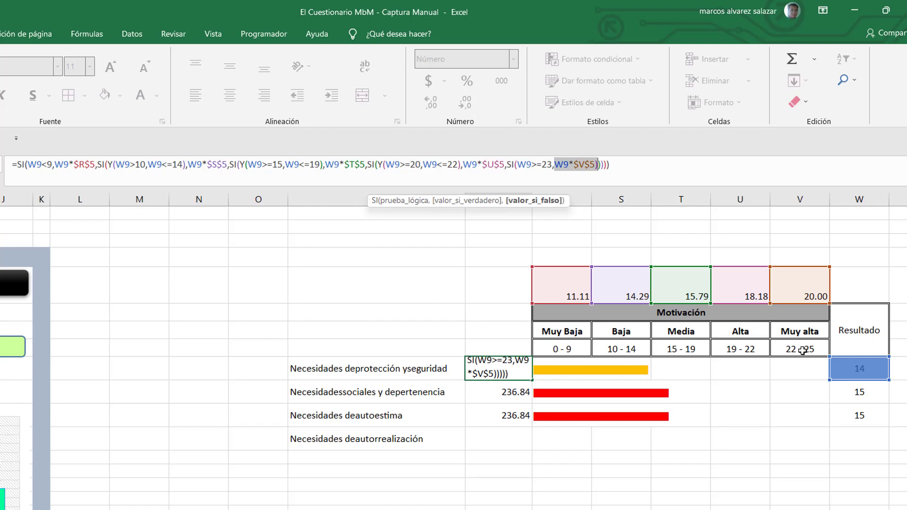
{"action": "key", "text": "ctrl+Return"}
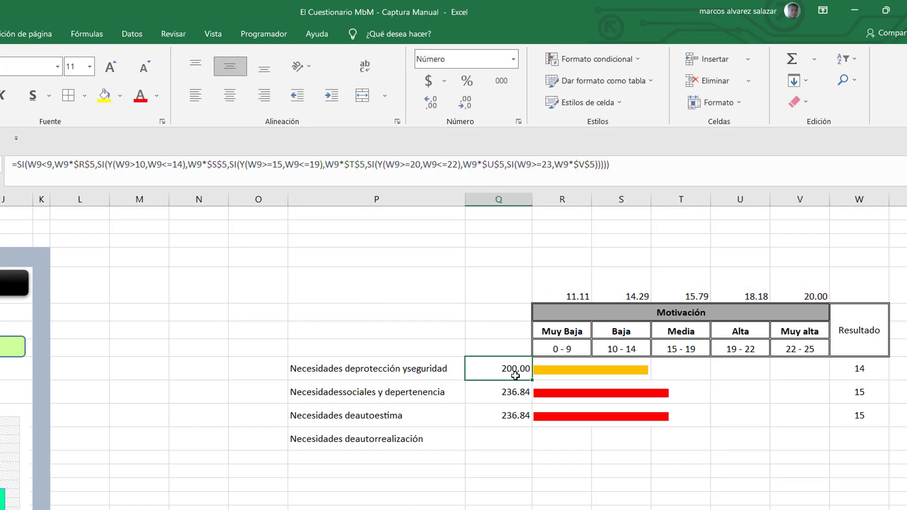
Copy the Q11 bar-length formula down into Q12.
{"action": "left_click", "coordinate": [543, 375]}
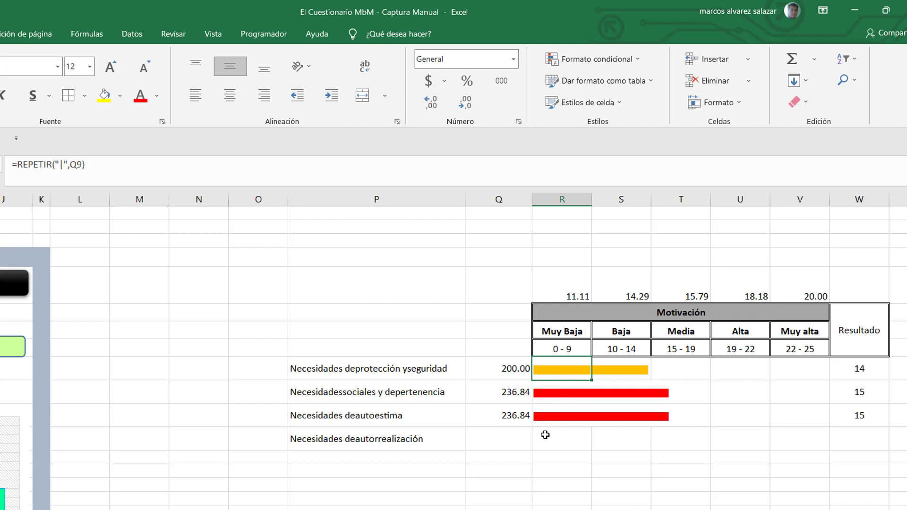
{"action": "left_click", "coordinate": [518, 417]}
{"action": "left_click_drag", "start_coordinate": [531, 427], "coordinate": [527, 447]}
{"action": "left_click", "coordinate": [518, 406]}
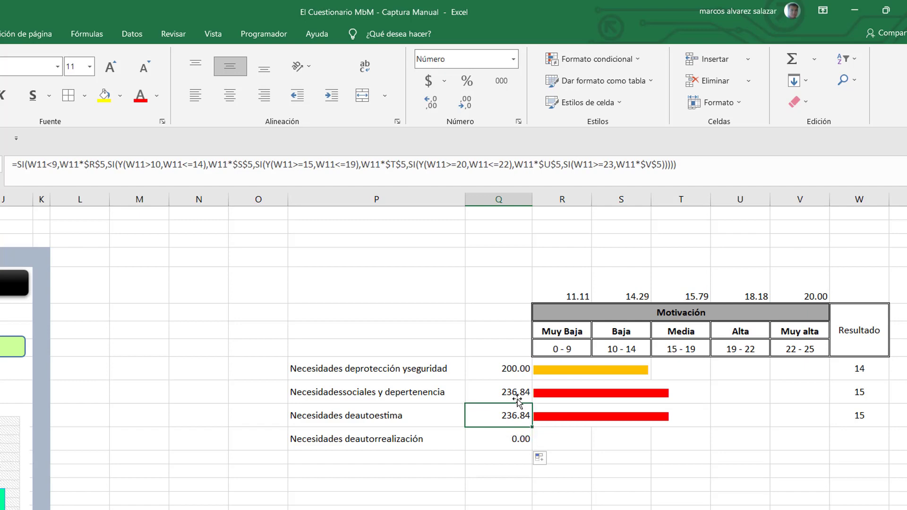
{"action": "double_click", "coordinate": [518, 407]}
Enter 22 as the autorrealización Resultado and check Q12's resulting 400.00.
{"action": "left_click", "coordinate": [867, 443]}
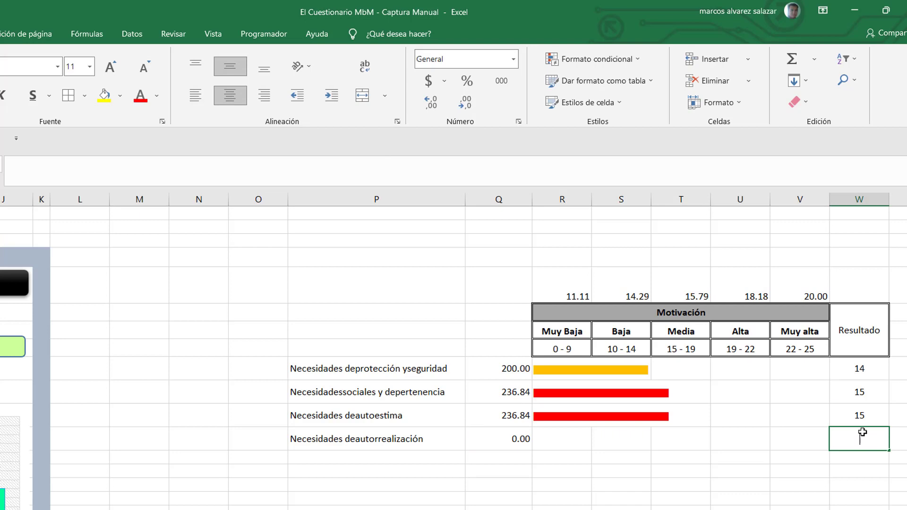
{"action": "type", "text": "22"}
{"action": "key", "text": "Return"}
{"action": "left_click", "coordinate": [525, 446]}
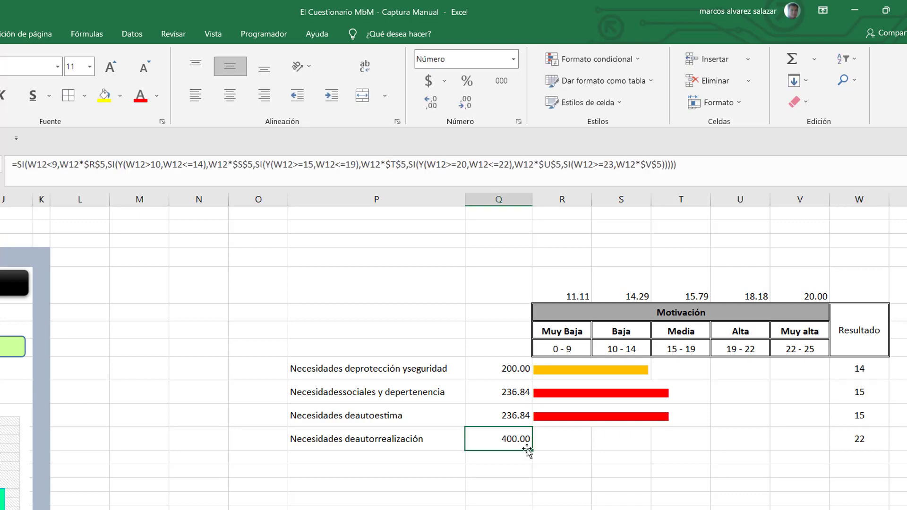
{"action": "left_click", "coordinate": [541, 445]}
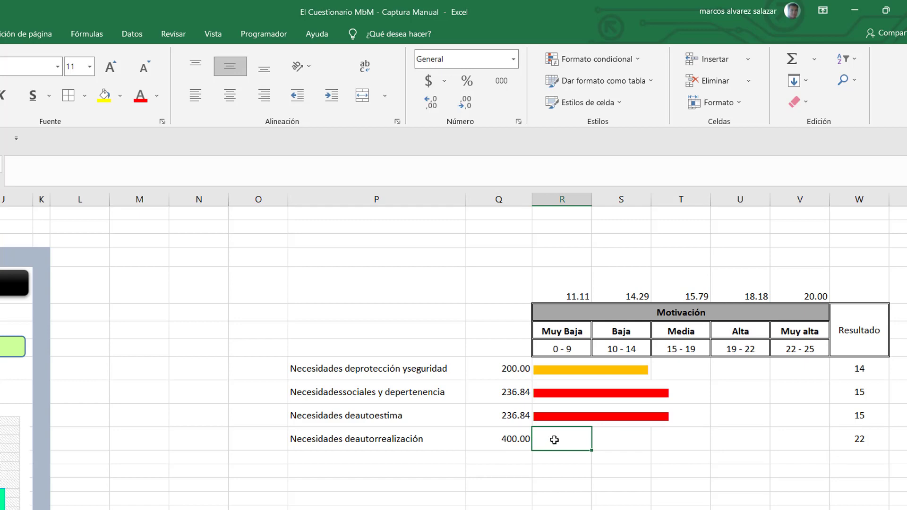
Enter =REPETIR("|",Q12) in R12 to draw the autorrealización bar.
{"action": "type", "text": "?"}
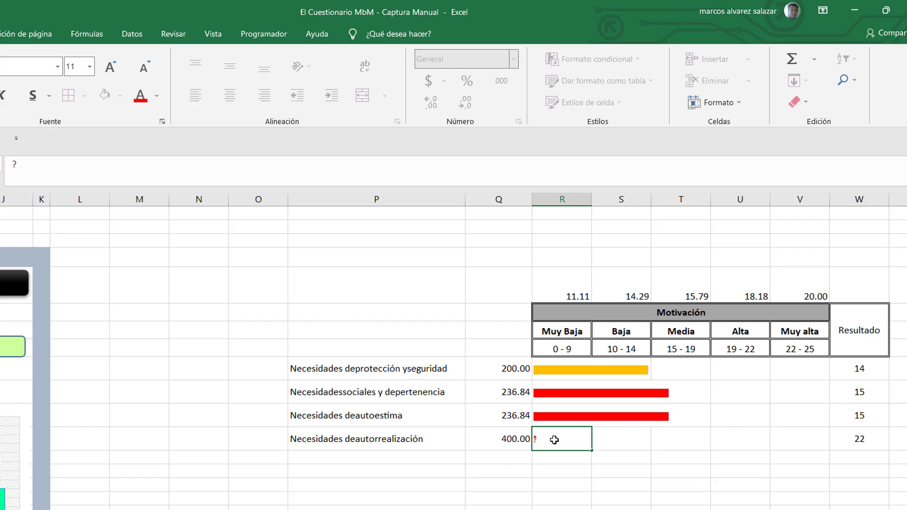
{"action": "key", "text": "BackSpace"}
{"action": "type", "text": "=repe"}
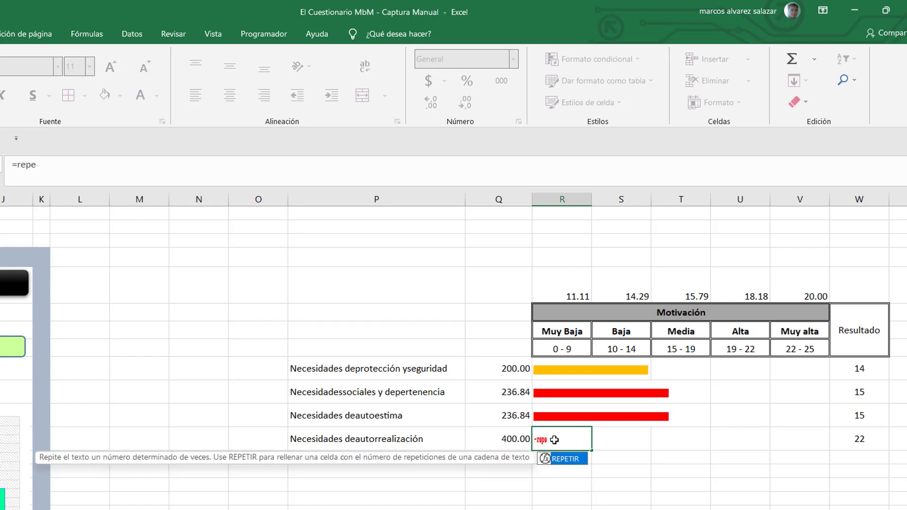
{"action": "key", "text": "Tab"}
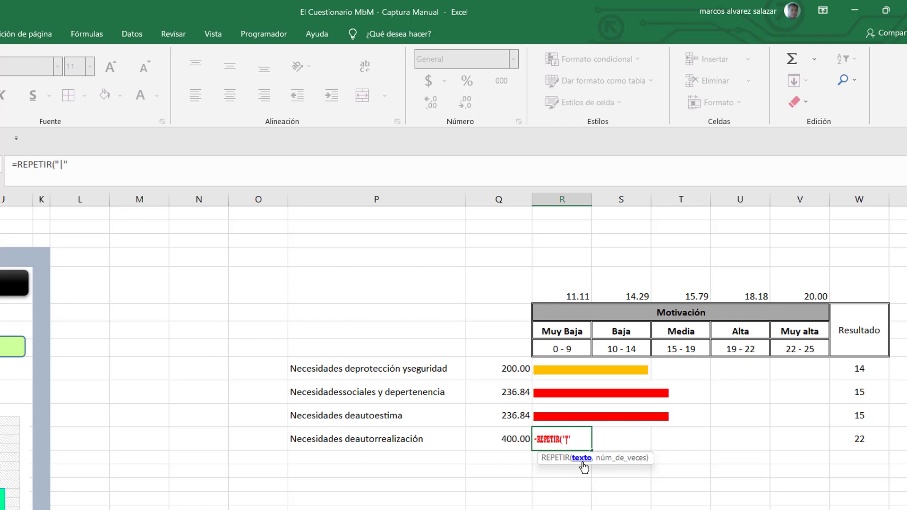
{"action": "type", "text": ","}
{"action": "left_click", "coordinate": [501, 443]}
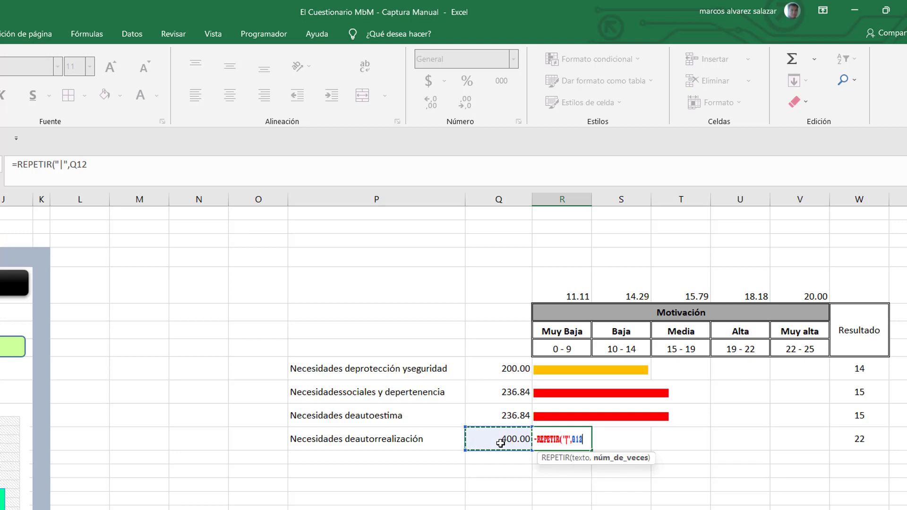
{"action": "key", "text": "Return"}
Apply the Calibri font to the bar cell R12.
{"action": "left_click", "coordinate": [560, 438]}
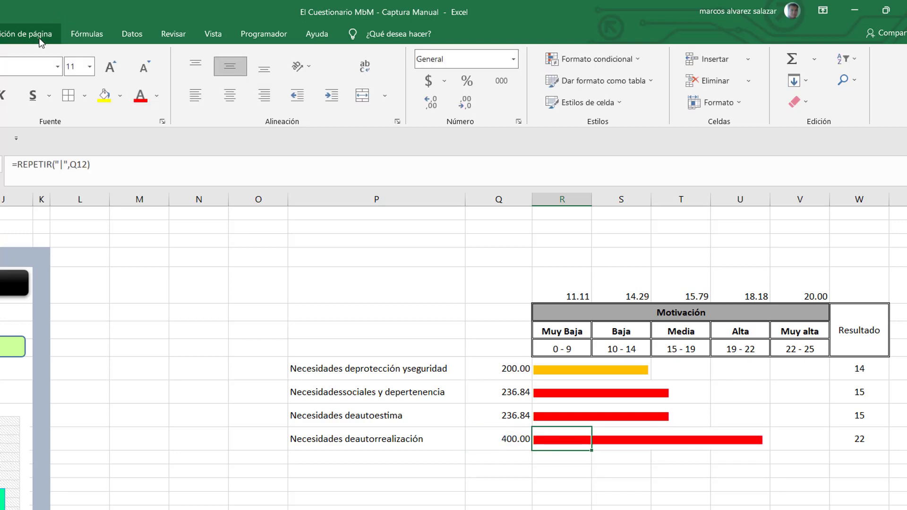
{"action": "left_click", "coordinate": [57, 67]}
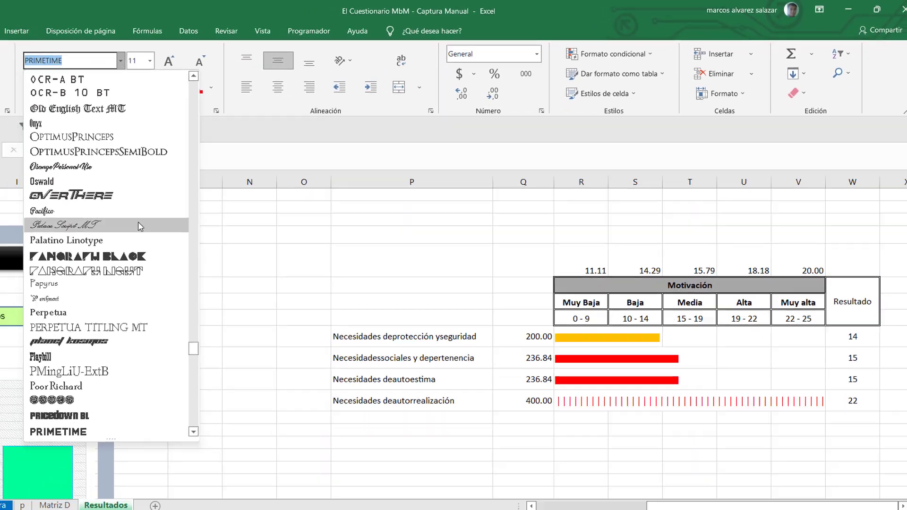
{"action": "scroll", "coordinate": [199, 162], "scroll_direction": "up", "scroll_amount": 3}
{"action": "scroll", "coordinate": [200, 162], "scroll_direction": "up", "scroll_amount": 3}
{"action": "scroll", "coordinate": [201, 165], "scroll_direction": "up", "scroll_amount": 3}
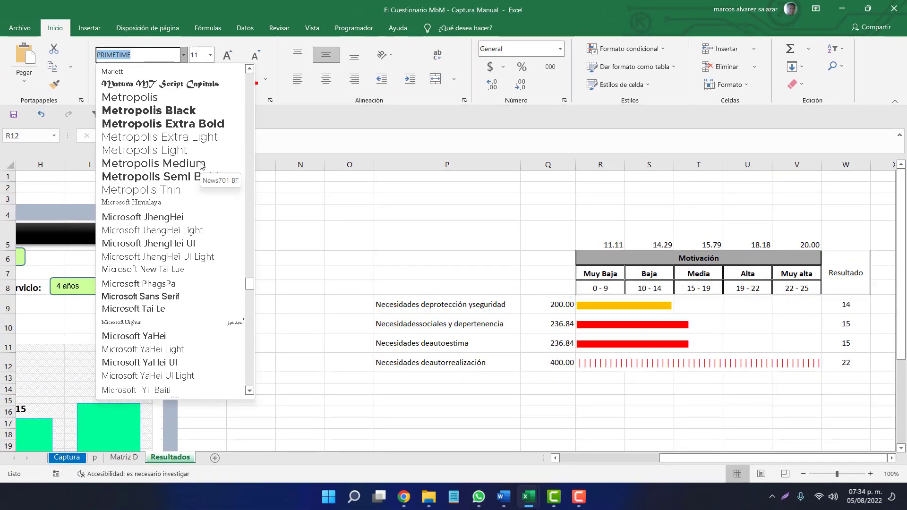
{"action": "scroll", "coordinate": [201, 163], "scroll_direction": "up", "scroll_amount": 3}
{"action": "scroll", "coordinate": [201, 163], "scroll_direction": "up", "scroll_amount": 3}
{"action": "scroll", "coordinate": [203, 165], "scroll_direction": "up", "scroll_amount": 3}
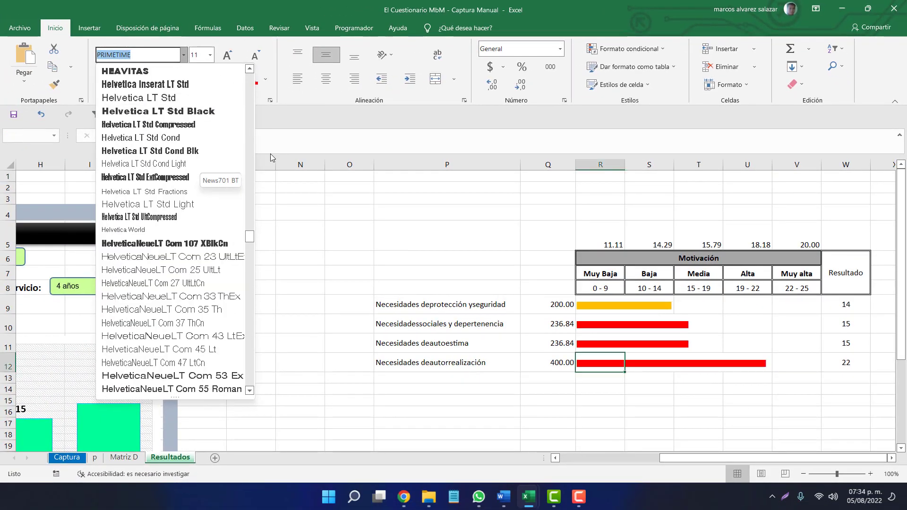
{"action": "left_click_drag", "start_coordinate": [250, 236], "coordinate": [251, 73]}
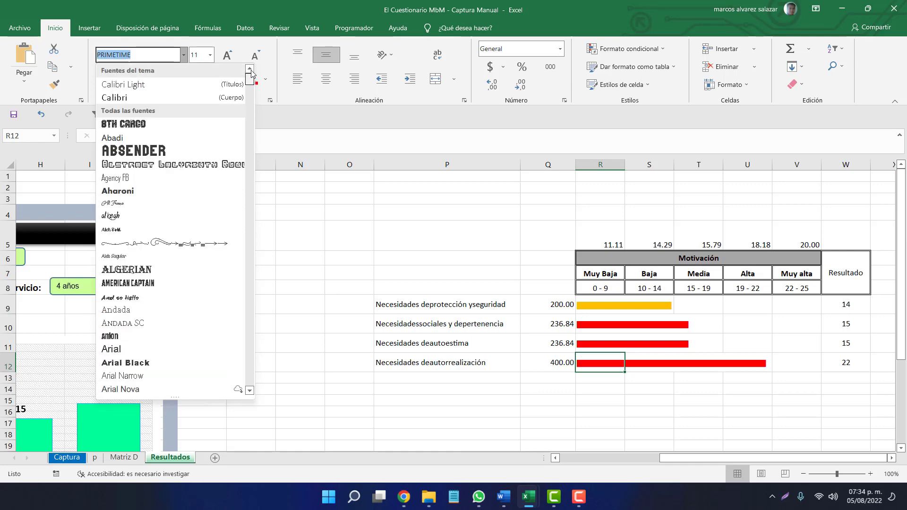
{"action": "left_click", "coordinate": [152, 98]}
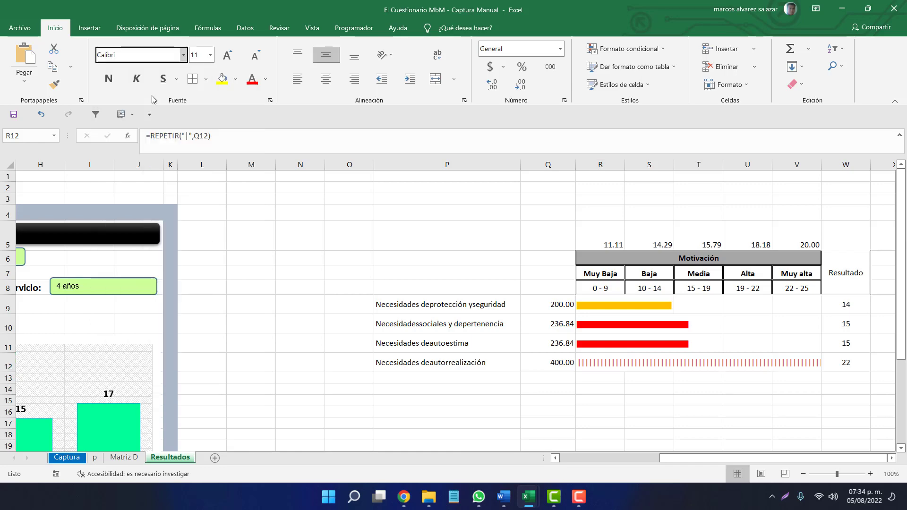
Change R12's font to Playbill so the bar renders solid.
{"action": "left_click", "coordinate": [573, 397]}
{"action": "left_click", "coordinate": [587, 367]}
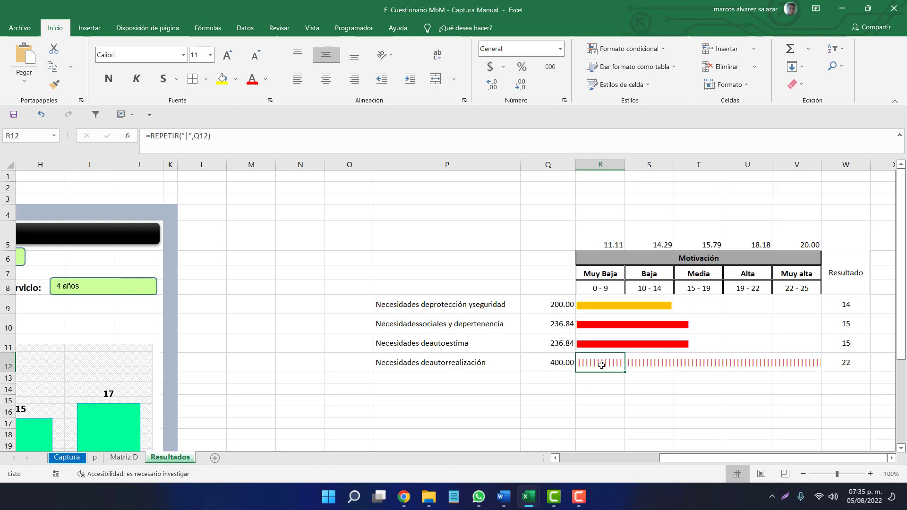
{"action": "left_click", "coordinate": [130, 54]}
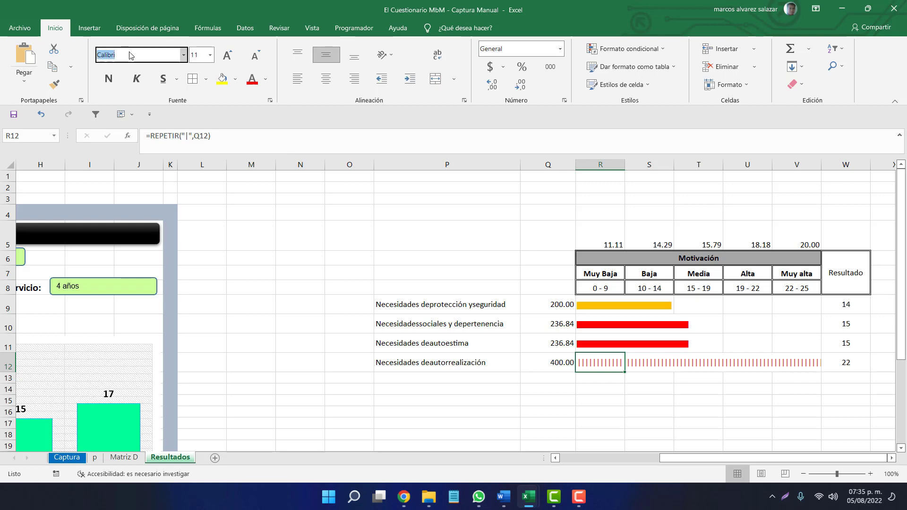
{"action": "type", "text": "Playbill"}
{"action": "key", "text": "End"}
{"action": "key", "text": "Return"}
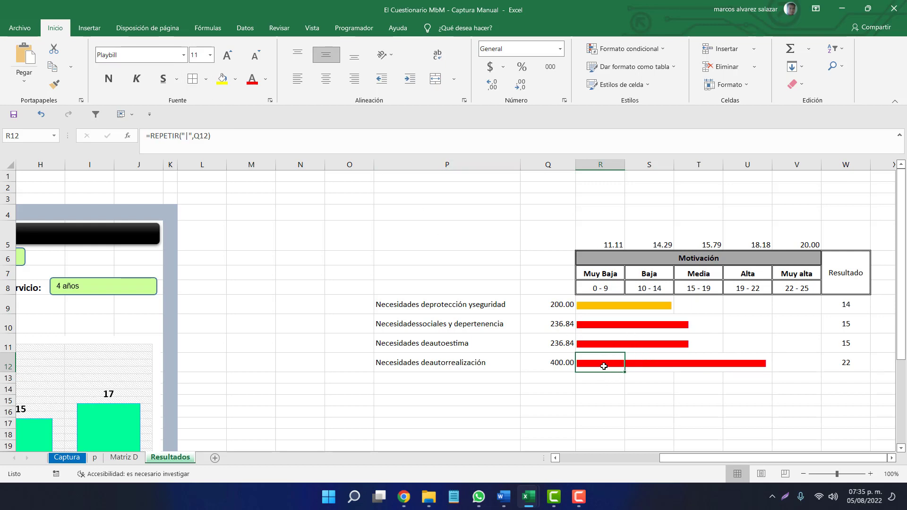
Check where the autorrealización bar ends in the Alta column, then select Resultado cell W12.
{"action": "left_click", "coordinate": [860, 364]}
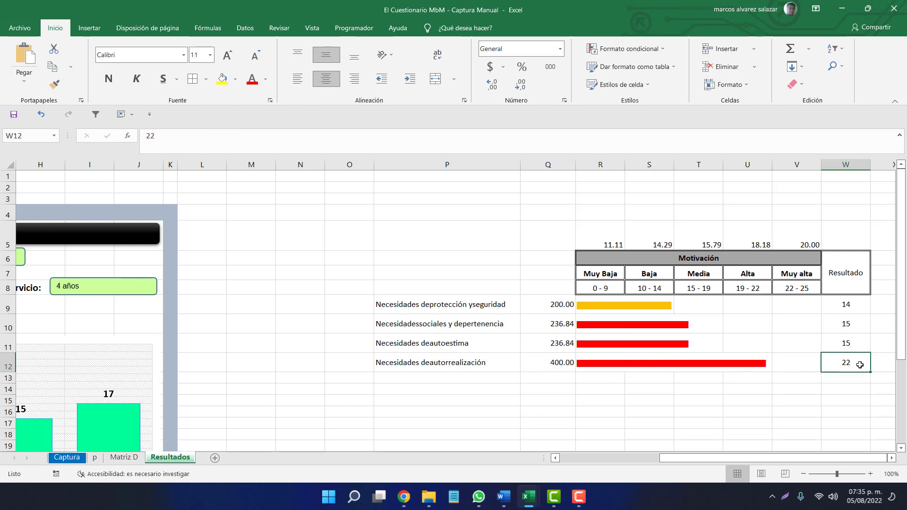
{"action": "left_click", "coordinate": [753, 364]}
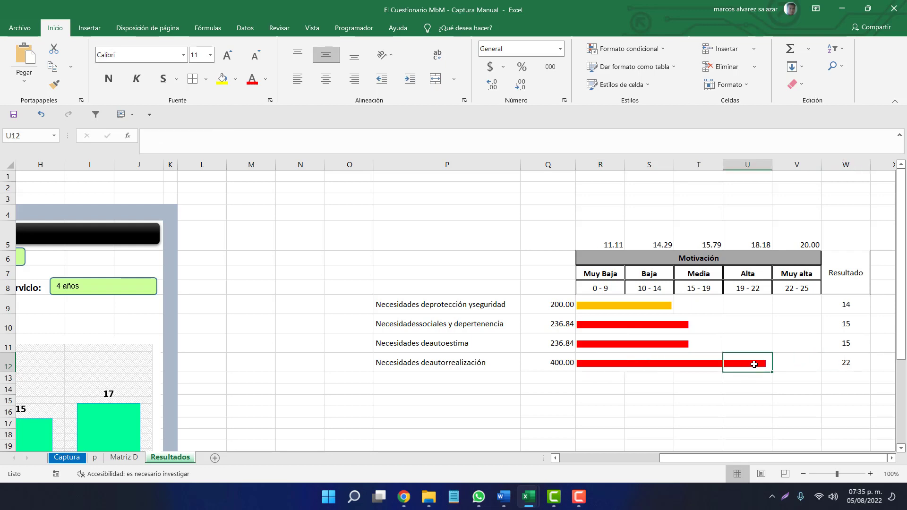
{"action": "left_click_drag", "start_coordinate": [747, 273], "coordinate": [746, 365]}
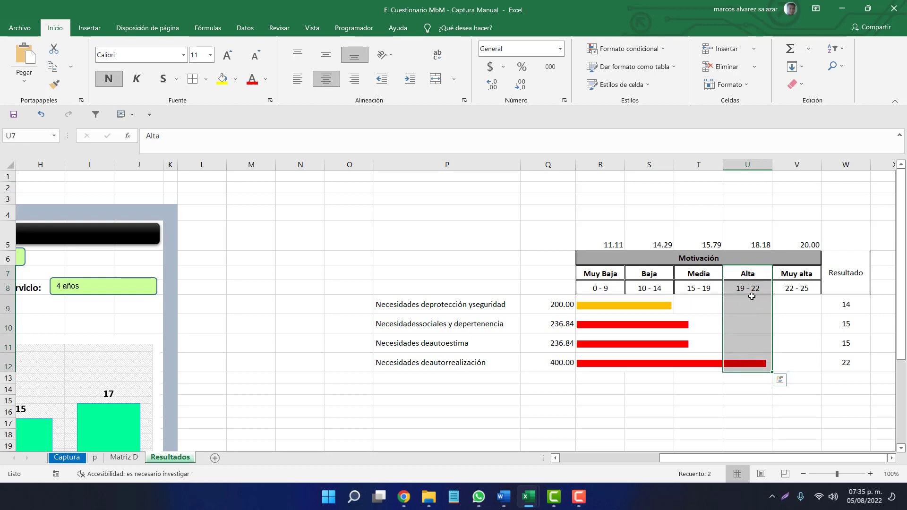
{"action": "left_click", "coordinate": [840, 364]}
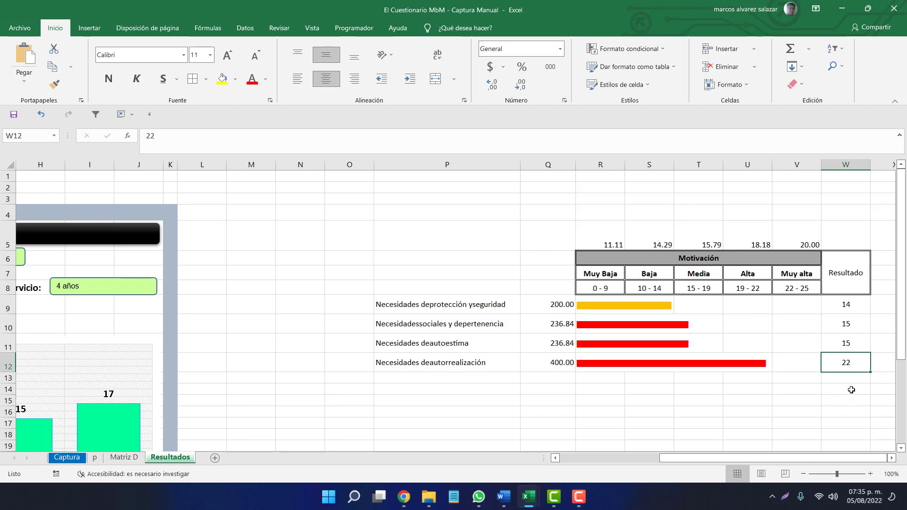
Enter 5 as the autorrealización result and compare its shorter bar against the level headings.
{"action": "type", "text": "5"}
{"action": "key", "text": "Return"}
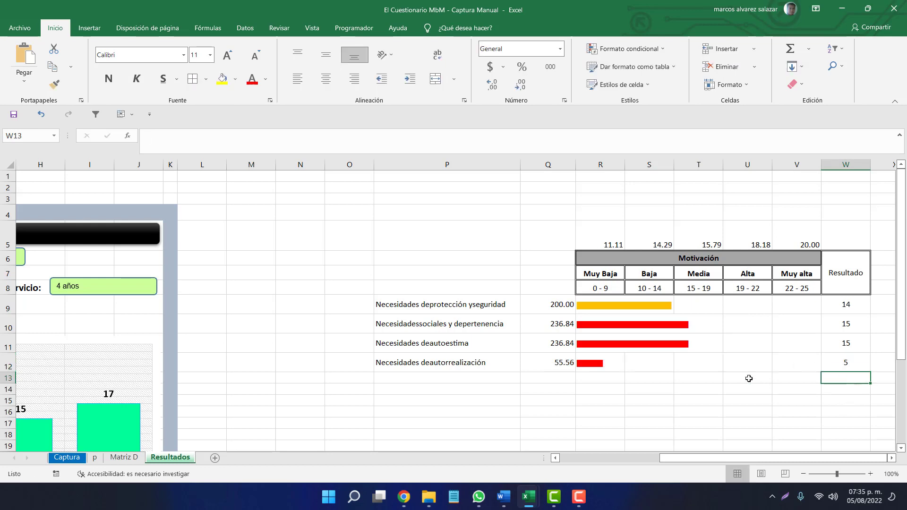
{"action": "left_click", "coordinate": [598, 366]}
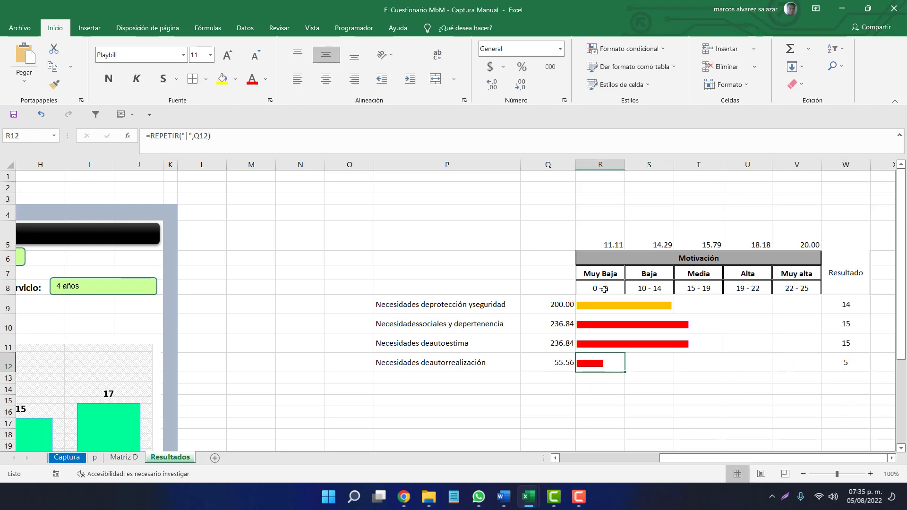
{"action": "left_click_drag", "start_coordinate": [603, 274], "coordinate": [603, 360]}
{"action": "left_click", "coordinate": [604, 360]}
{"action": "left_click_drag", "start_coordinate": [605, 275], "coordinate": [803, 289]}
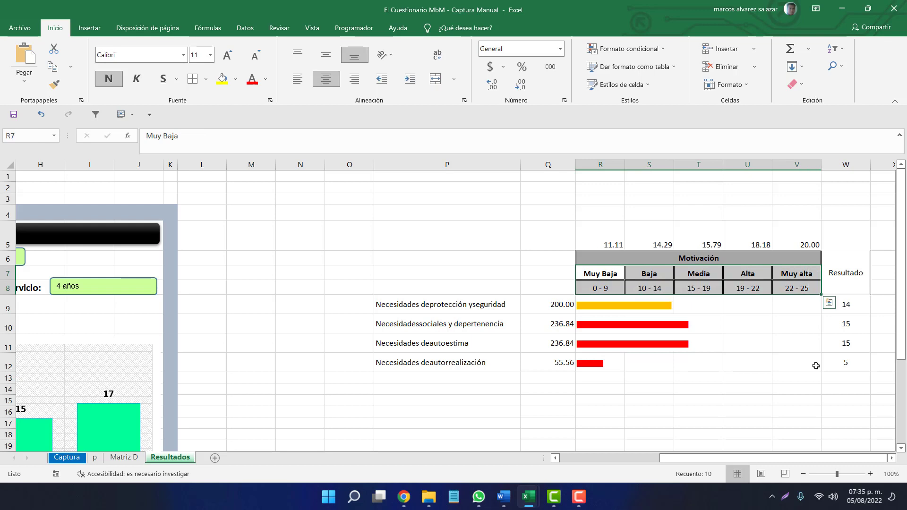
{"action": "left_click_drag", "start_coordinate": [846, 362], "coordinate": [845, 305]}
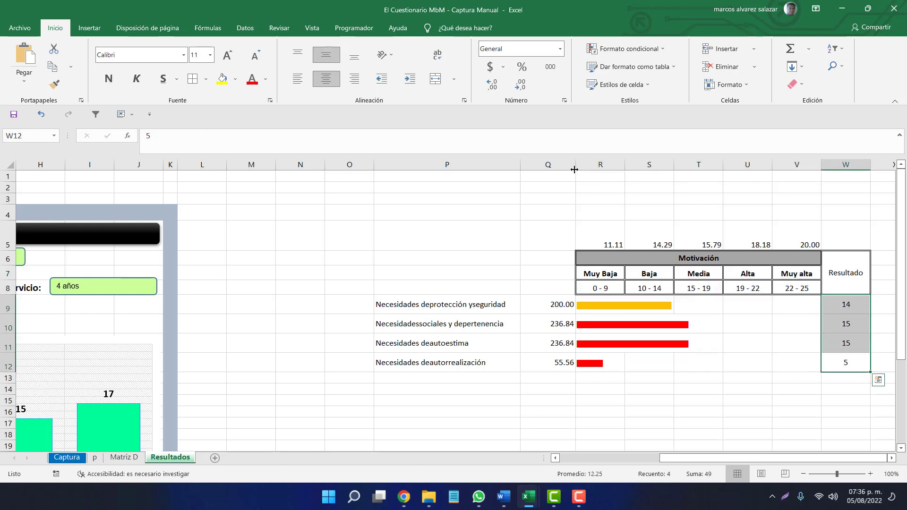
Shrink column Q to about 5 pixels wide to hide the scaled values.
{"action": "left_click_drag", "start_coordinate": [574, 169], "coordinate": [522, 195]}
{"action": "left_click", "coordinate": [525, 331]}
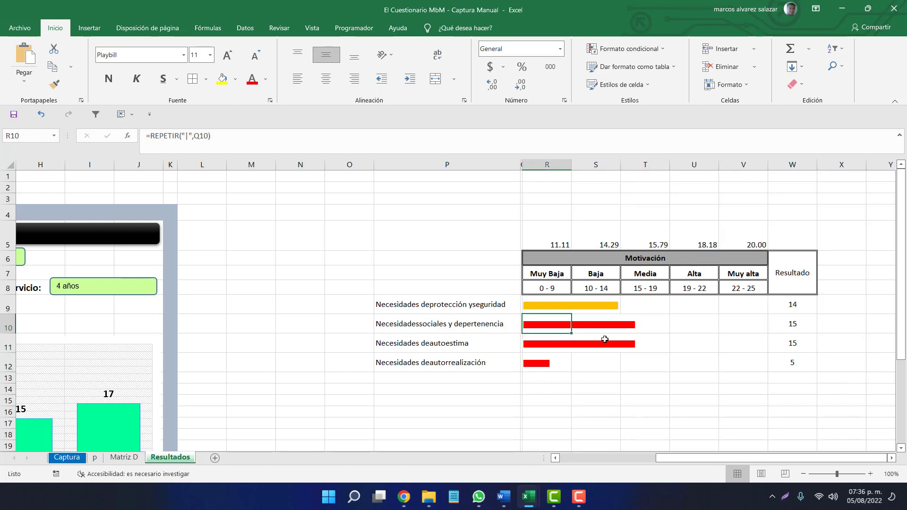
{"action": "left_click", "coordinate": [797, 303]}
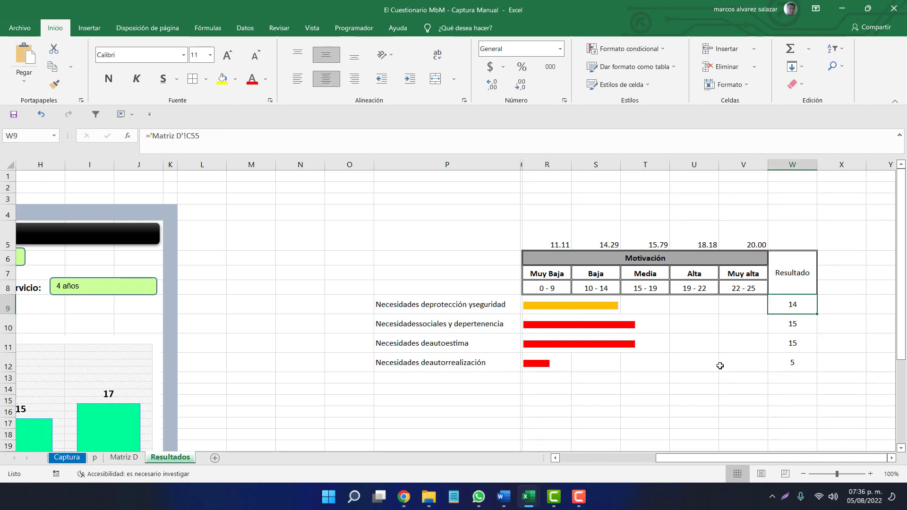